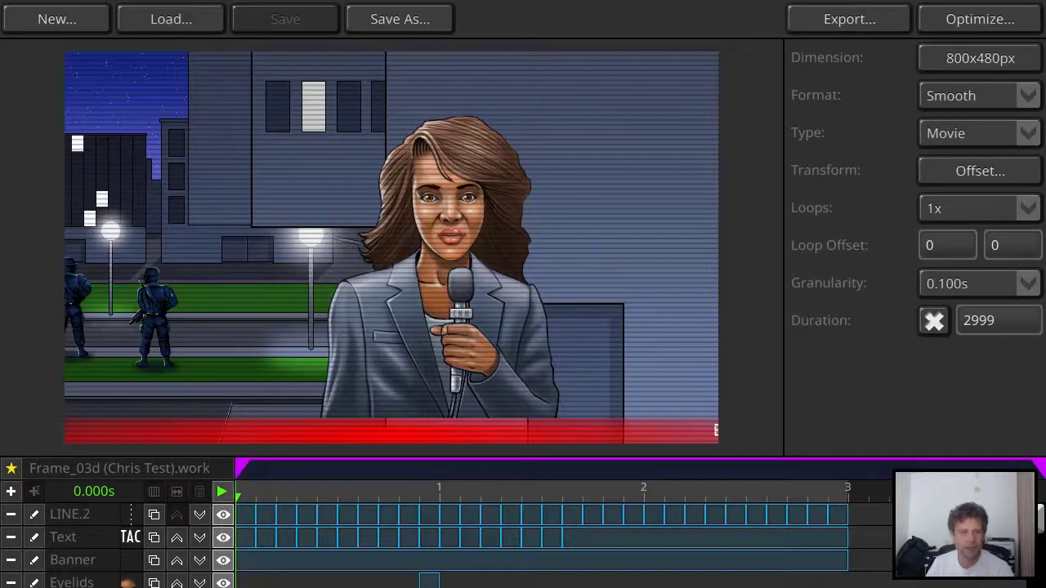
# Preview the animation briefly, then set the animation type to Comic
pyautogui.click(222, 492)
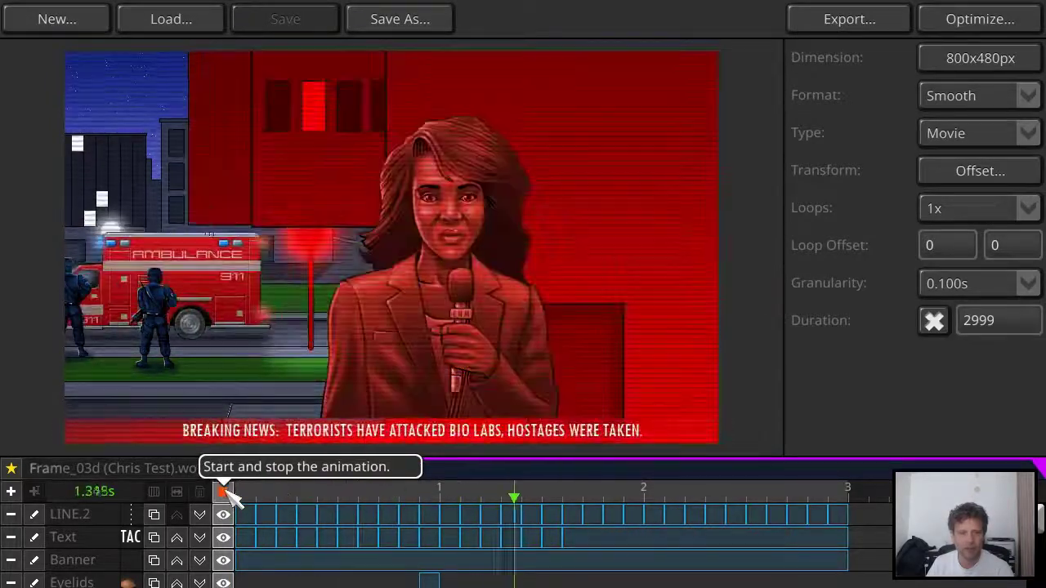
pyautogui.click(221, 492)
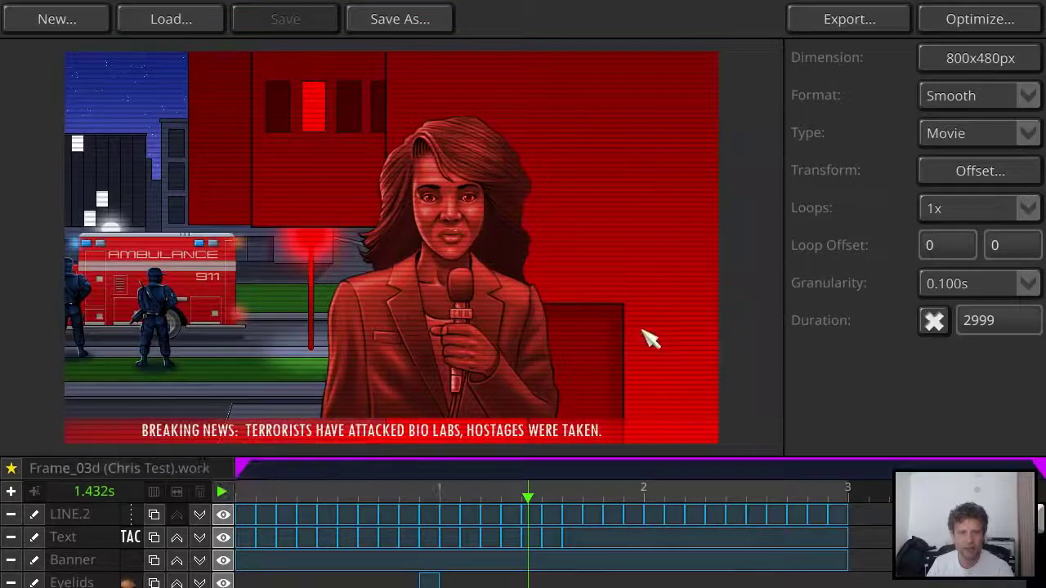
pyautogui.click(988, 141)
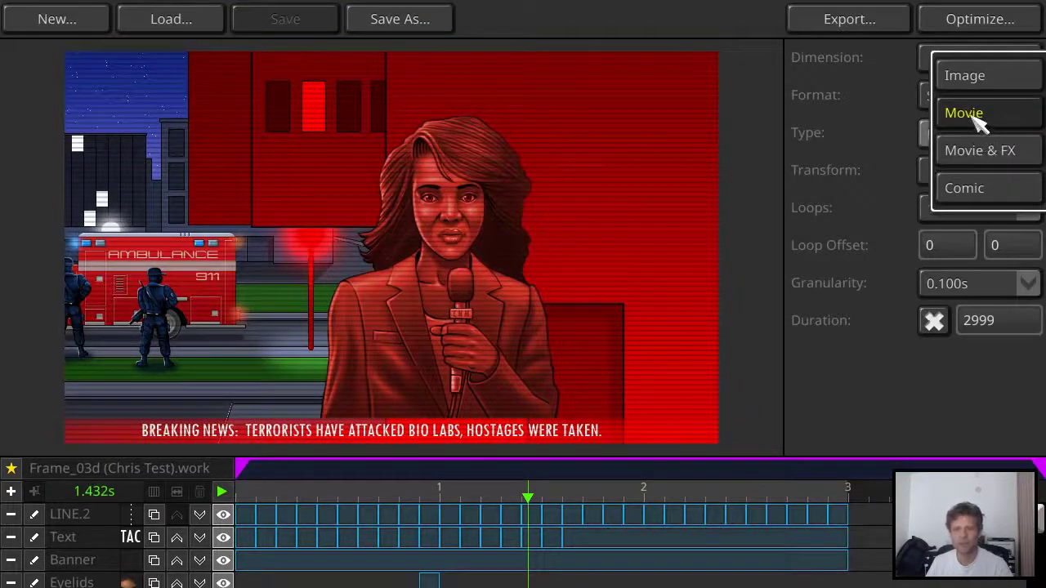
pyautogui.click(969, 191)
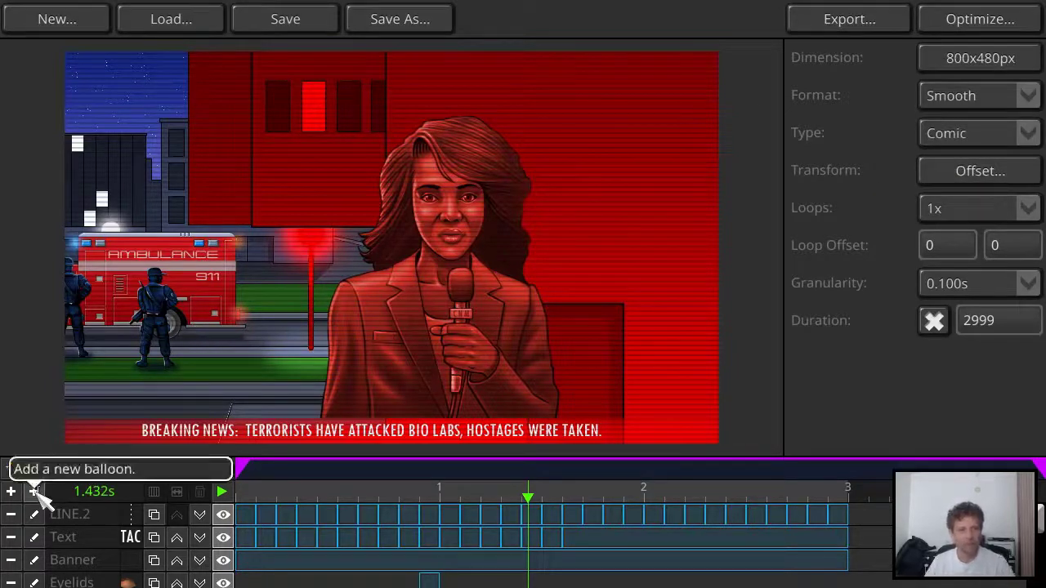
# Start a new speech balloon with the text 'Welcome to today's broadcast!'
pyautogui.click(34, 491)
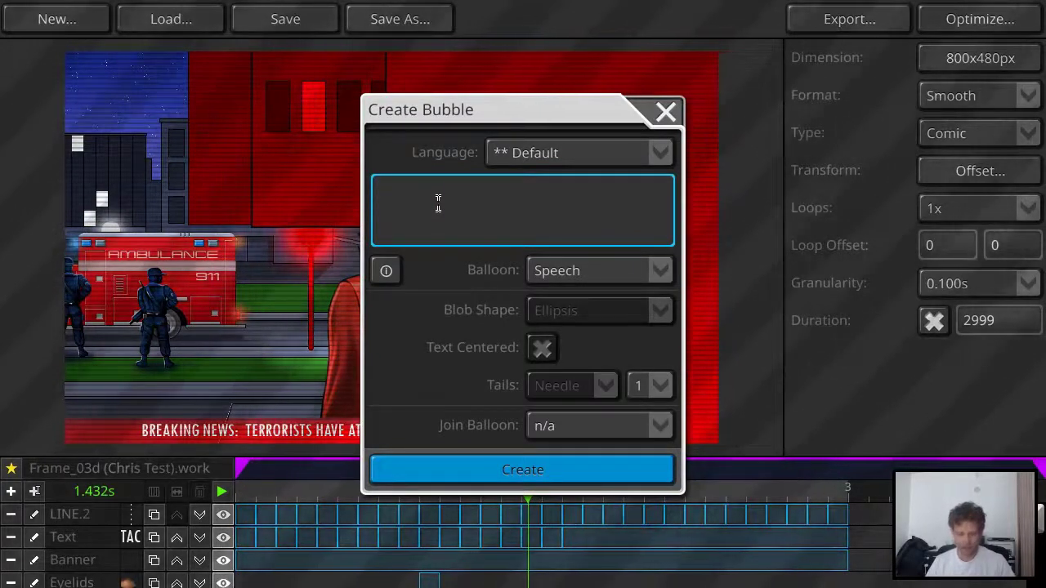
pyautogui.write('We')
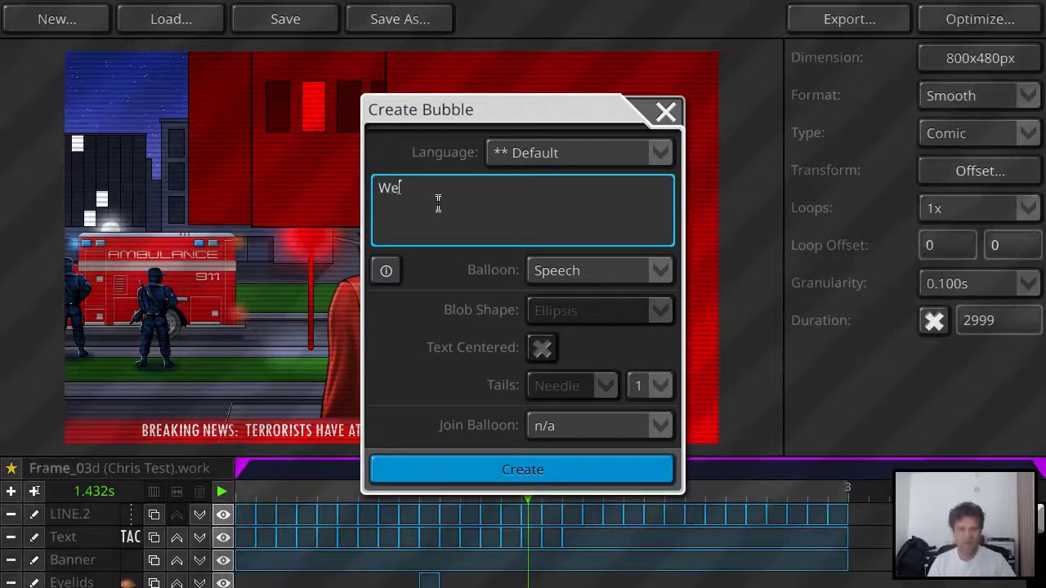
pyautogui.write('lcom')
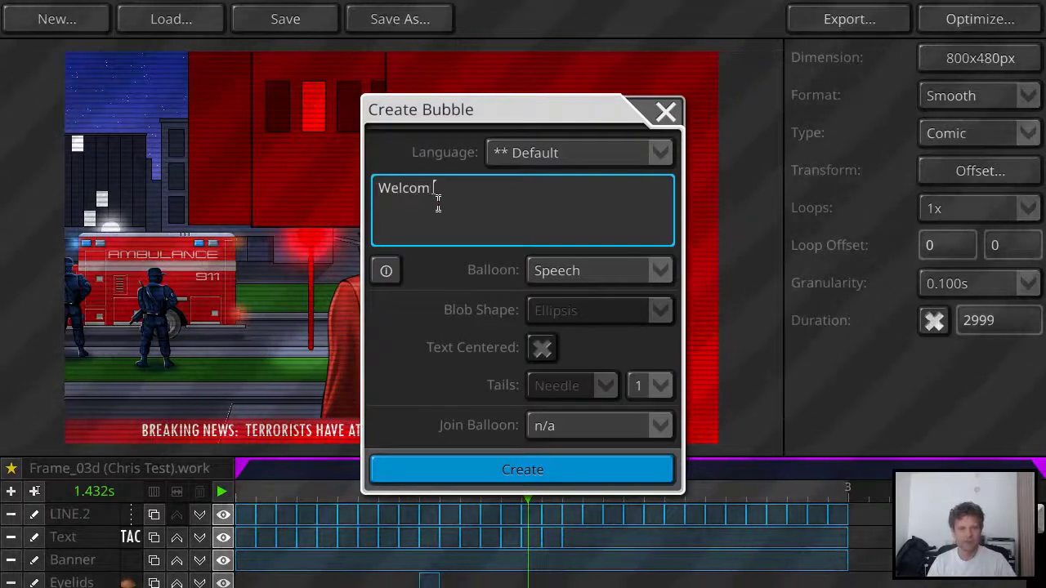
pyautogui.press('BackSpace')
pyautogui.write("e to today's broa")
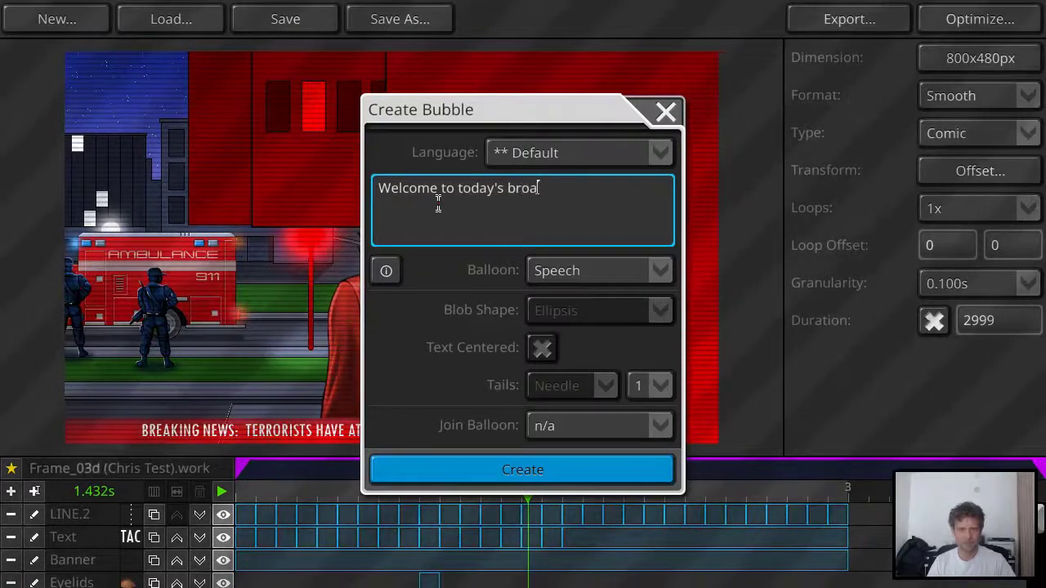
pyautogui.write('dcast!')
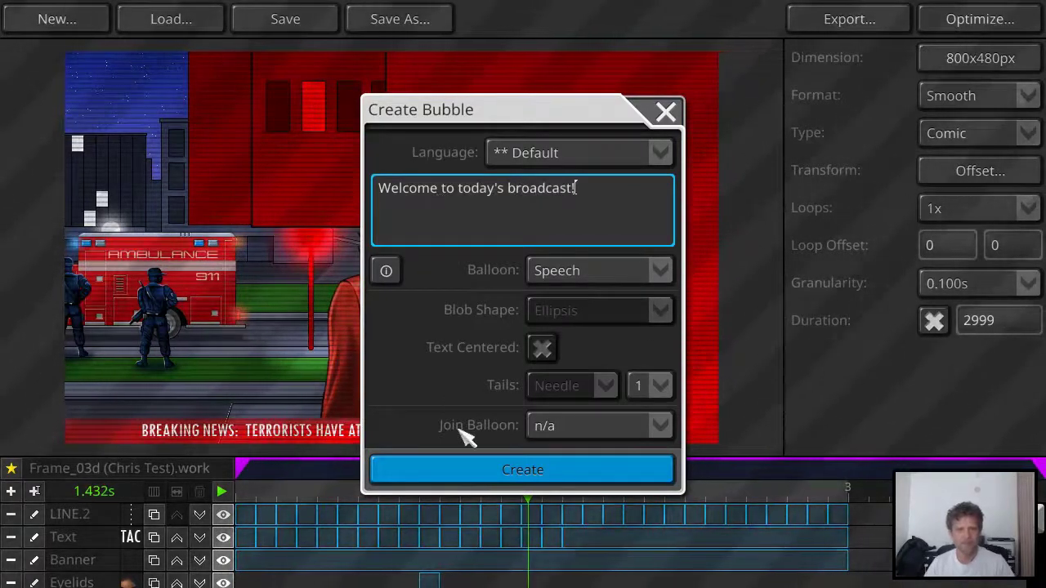
# Create the welcome balloon at upper left, its tail curving to the reporter's mouth
pyautogui.click(502, 468)
pyautogui.moveTo(308, 131); pyautogui.dragTo(294, 96)
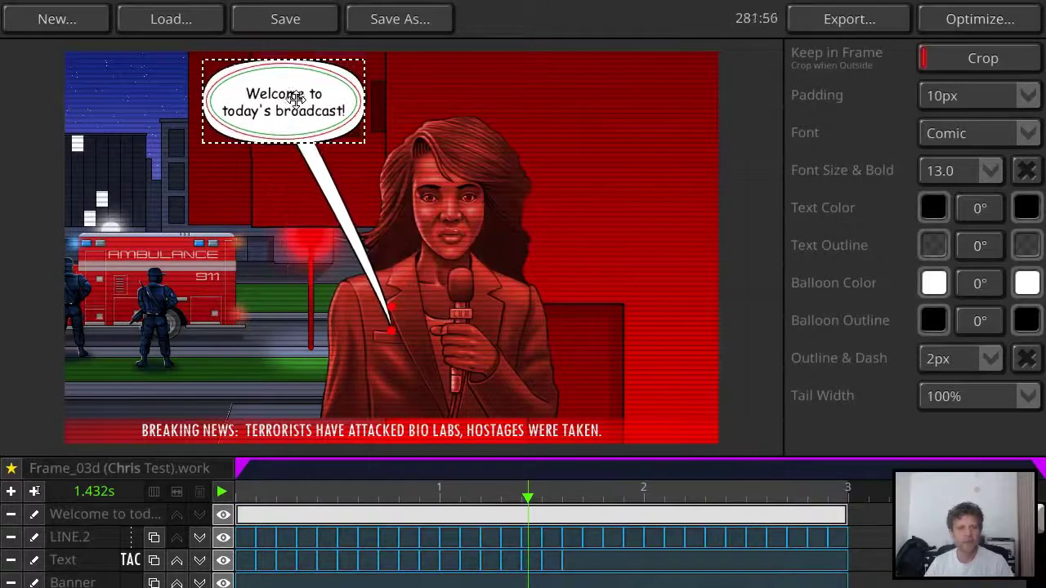
pyautogui.moveTo(392, 331); pyautogui.dragTo(424, 244)
pyautogui.moveTo(372, 294); pyautogui.dragTo(375, 236)
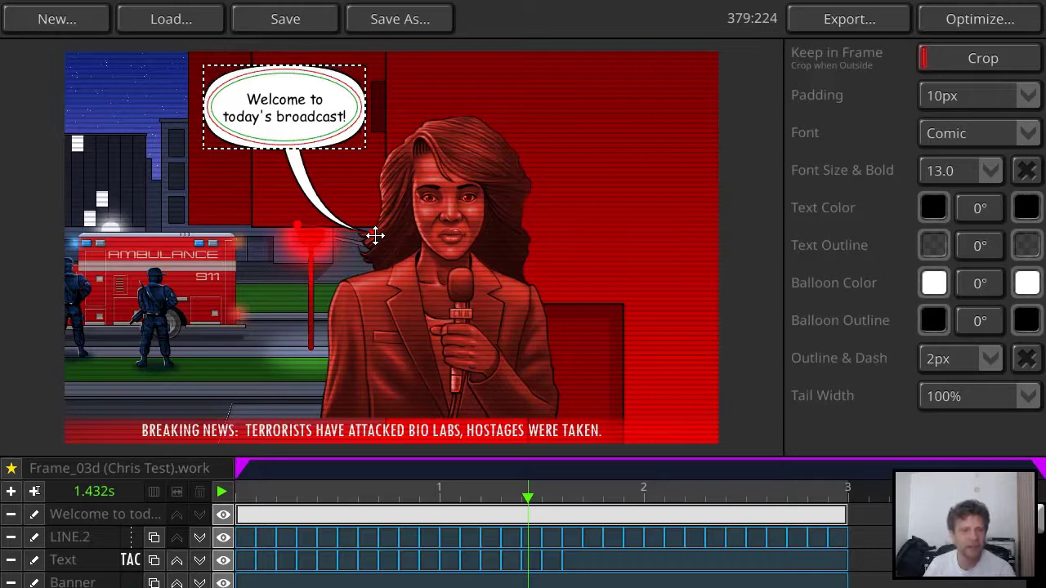
pyautogui.click(376, 214)
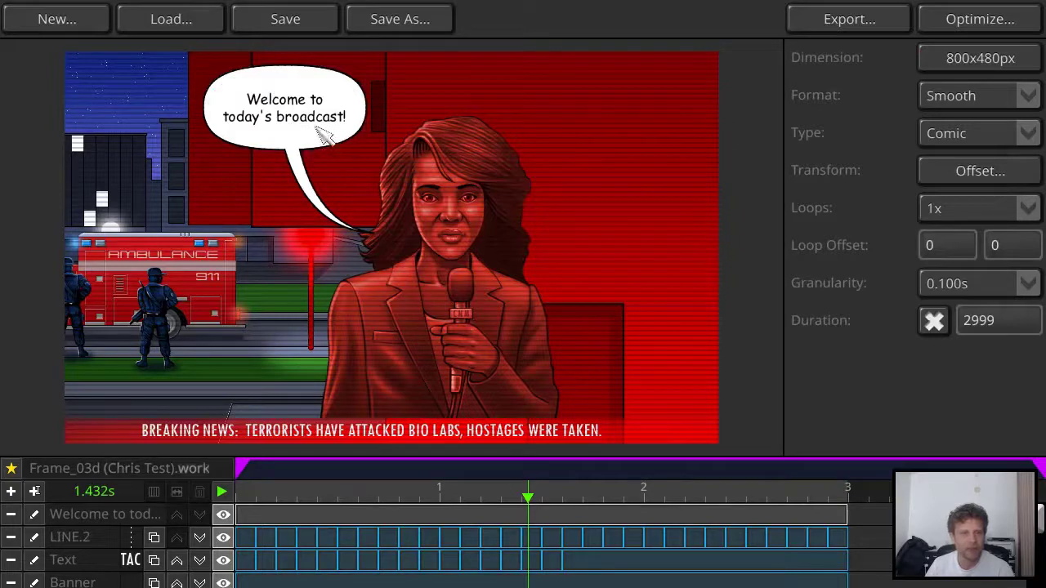
# Start a second balloon, replacing draft wording with 'I am talking live from the convention center.'
pyautogui.click(36, 492)
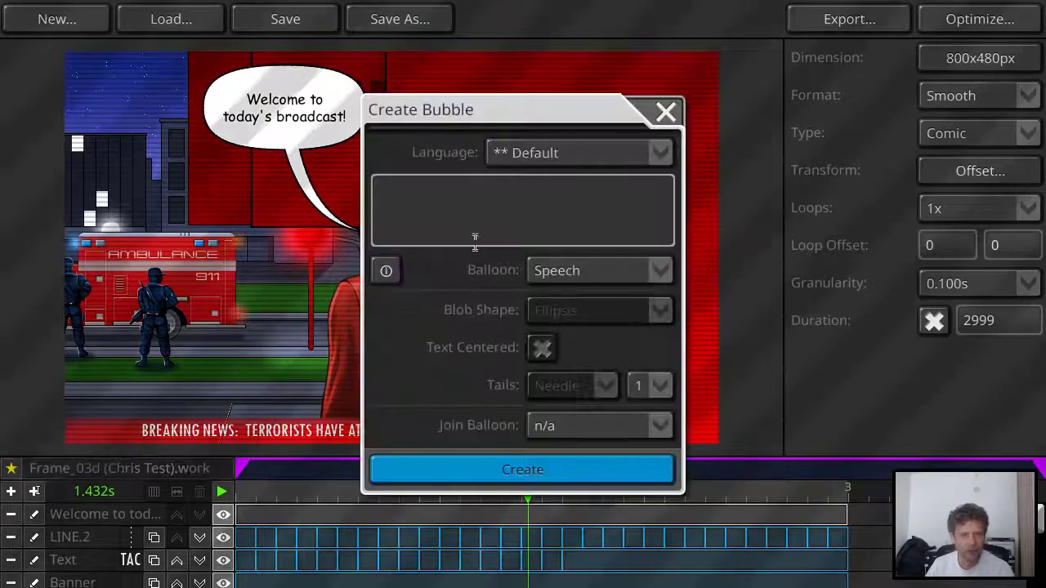
pyautogui.click(476, 191)
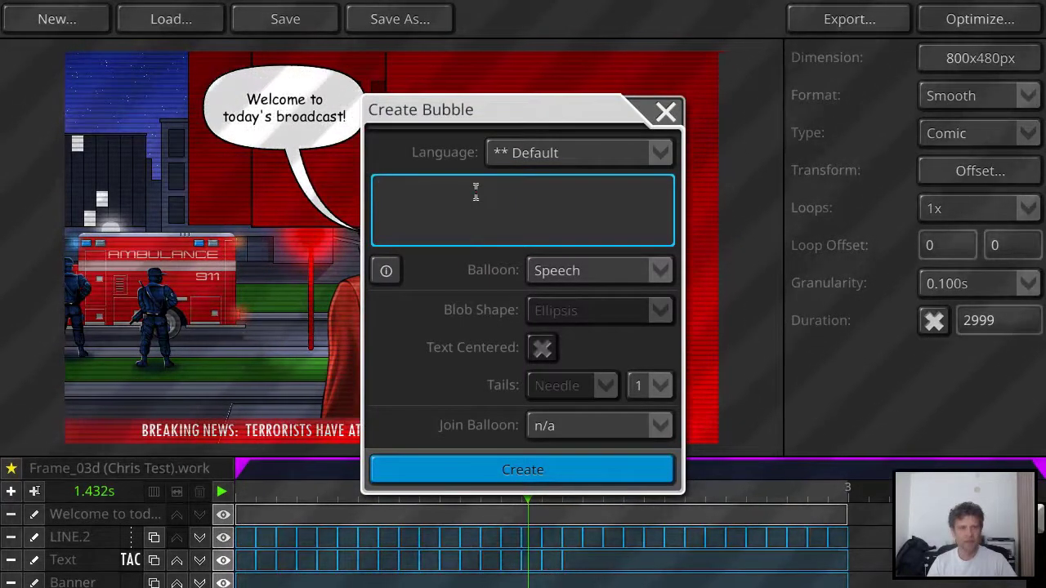
pyautogui.write('We are live')
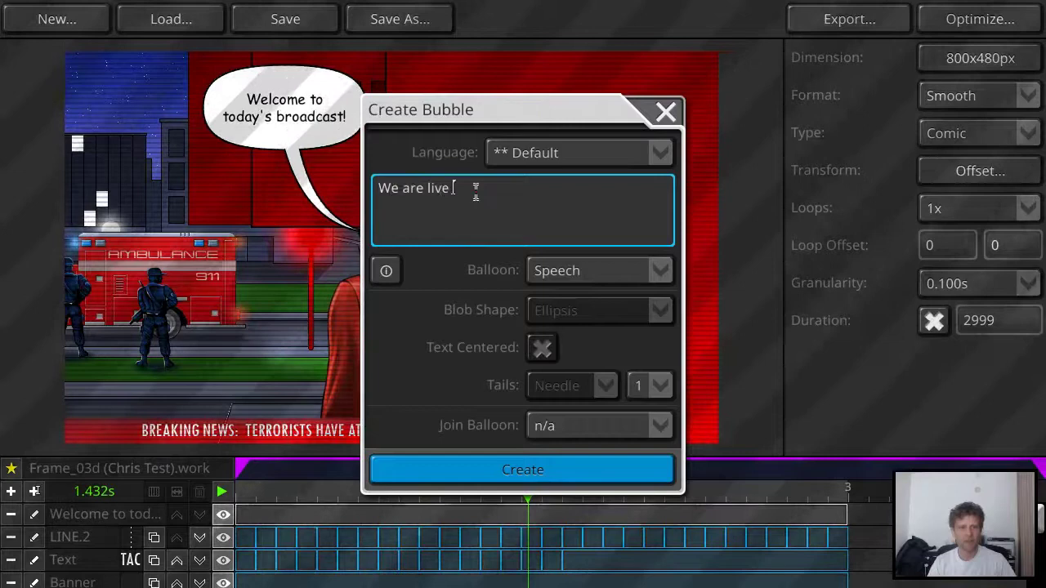
pyautogui.write(' from')
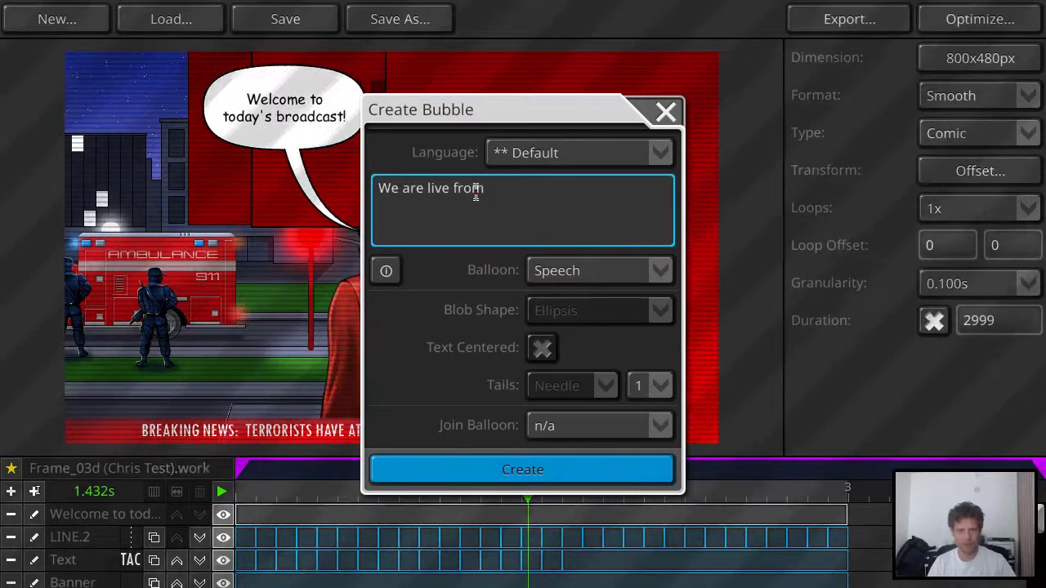
pyautogui.press('BackSpace')
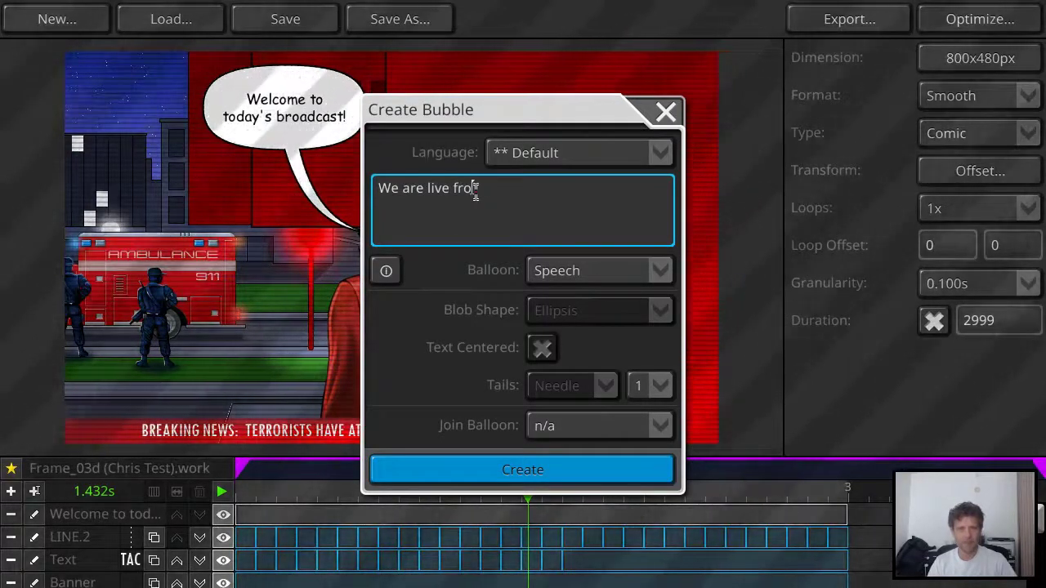
pyautogui.press('BackSpace')
pyautogui.press('BackSpace')
pyautogui.press('BackSpace')
pyautogui.press('BackSpace')
pyautogui.press('BackSpace')
pyautogui.press('BackSpace')
pyautogui.press('BackSpace')
pyautogui.press('BackSpace')
pyautogui.press('BackSpace')
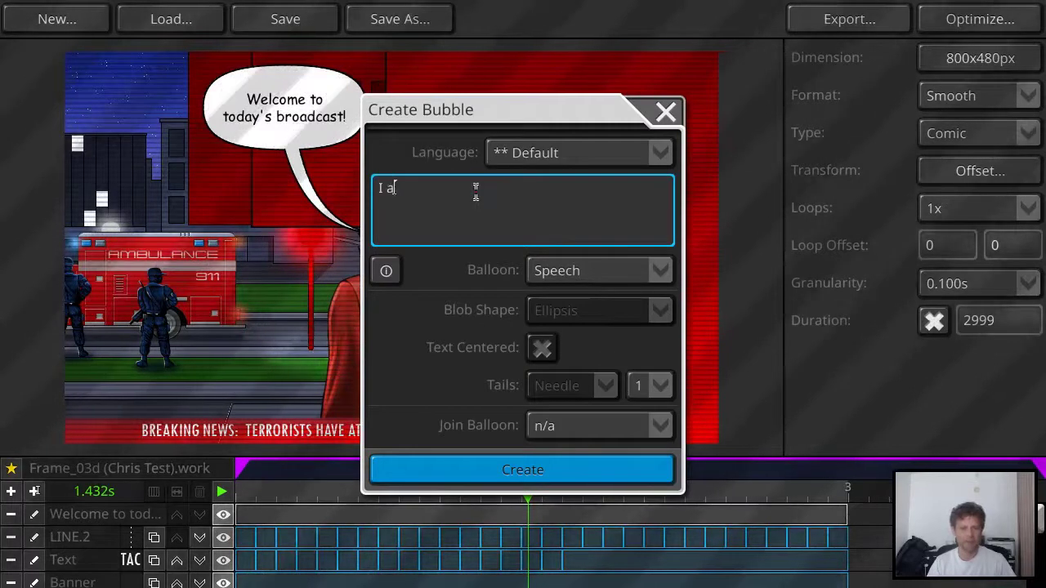
pyautogui.write('I am talking ')
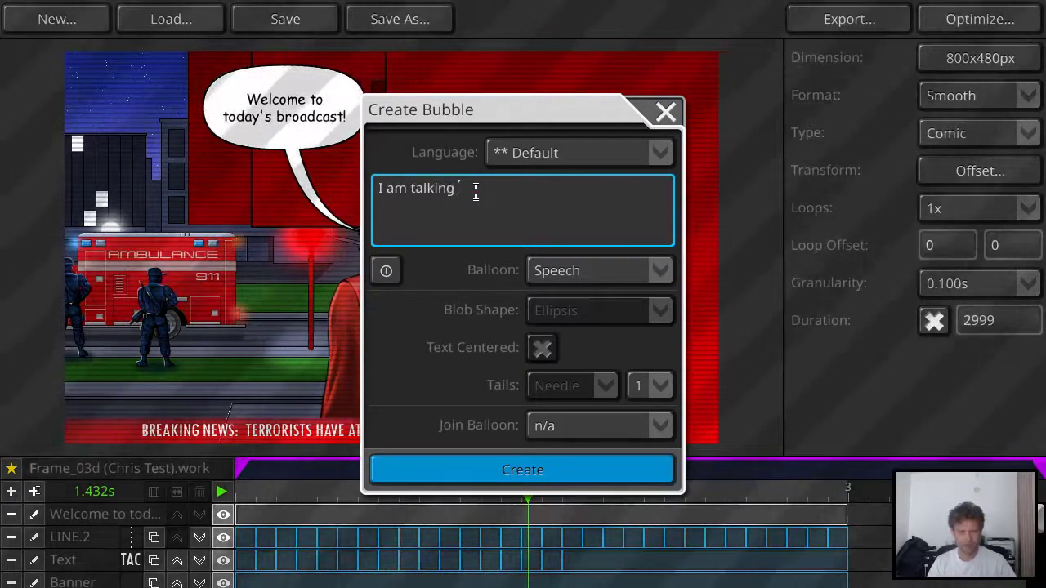
pyautogui.write('live from the c')
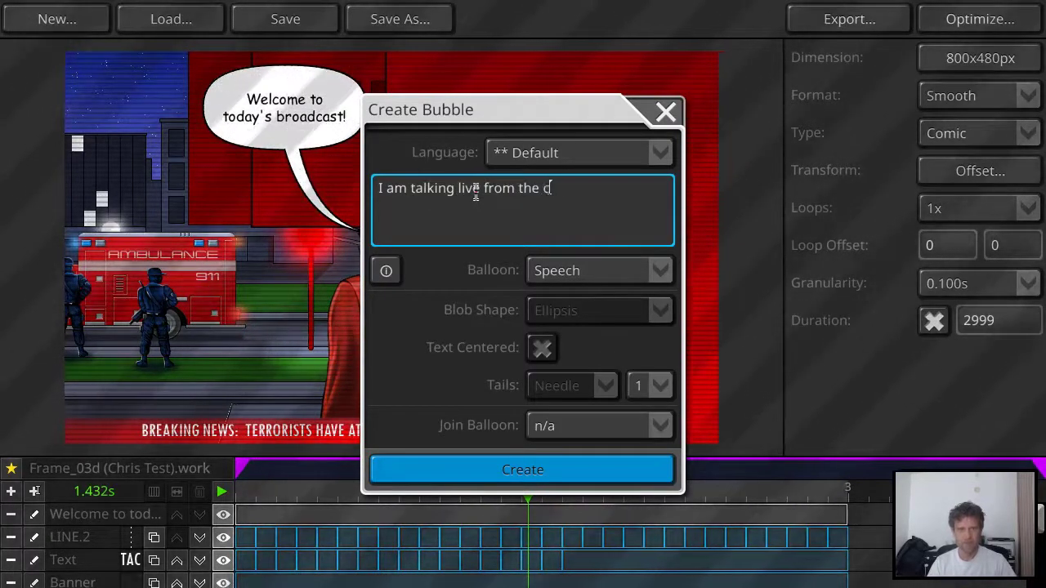
pyautogui.write('onvention center')
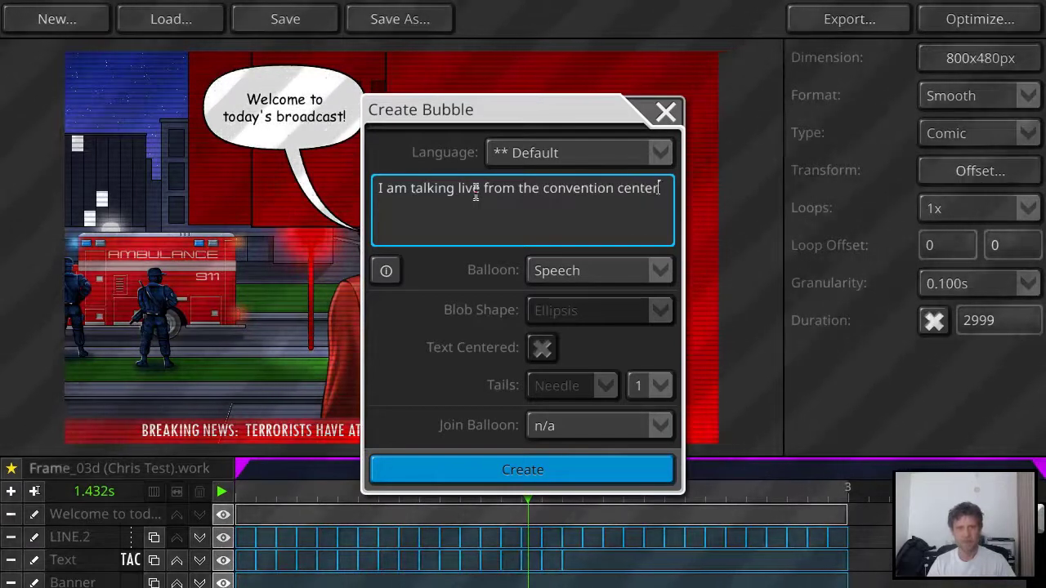
pyautogui.write('.')
# Create the convention-center balloon below the welcome balloon, tail aimed at the reporter's chin
pyautogui.click(523, 469)
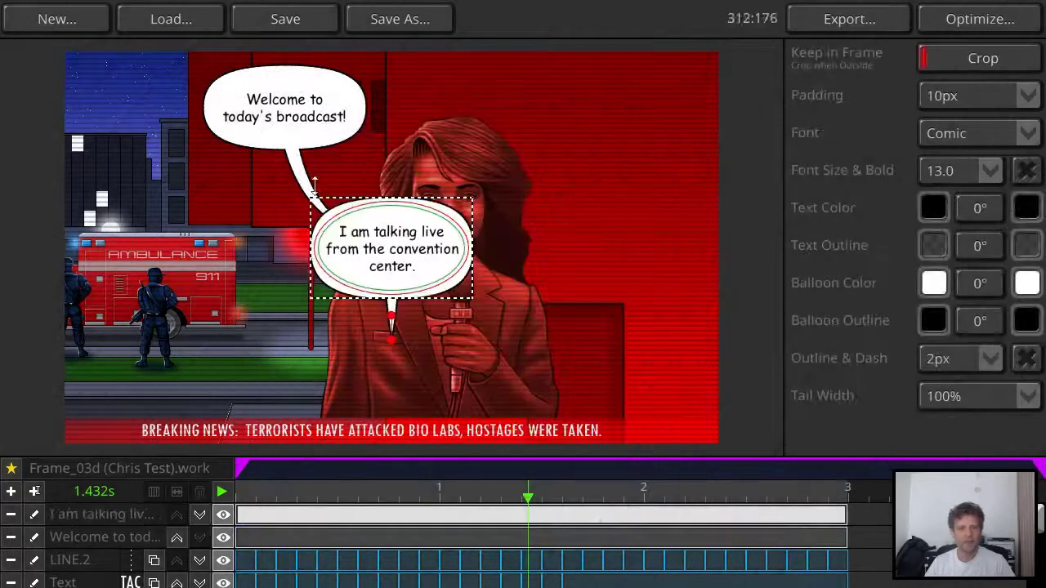
pyautogui.moveTo(392, 266); pyautogui.dragTo(280, 205)
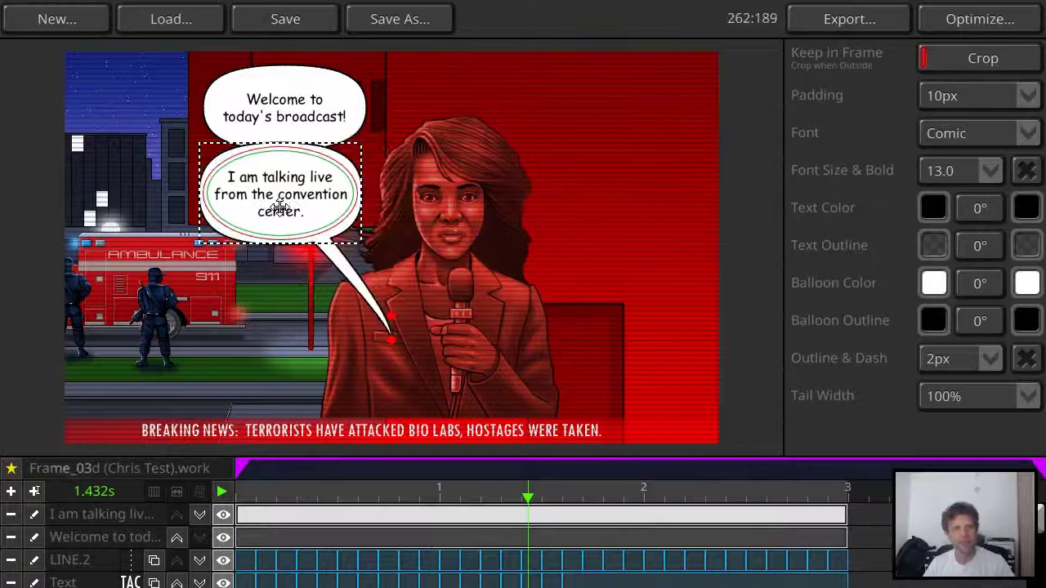
pyautogui.moveTo(394, 341); pyautogui.dragTo(410, 255)
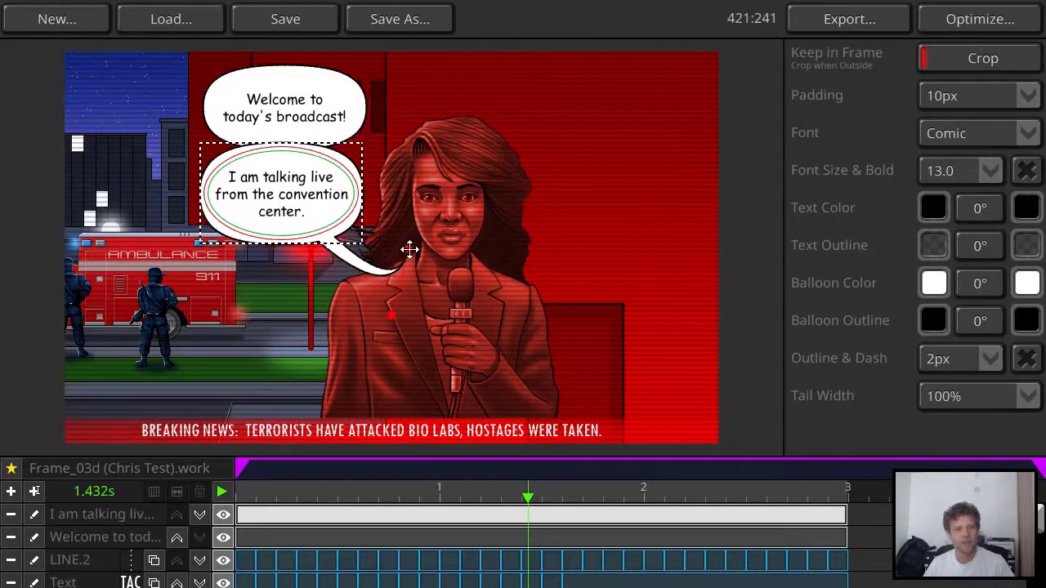
pyautogui.moveTo(249, 191)
pyautogui.mouseDown()
pyautogui.moveTo(511, 146)
pyautogui.moveTo(585, 125)
pyautogui.moveTo(583, 111)
pyautogui.moveTo(533, 140)
pyautogui.moveTo(328, 200)
pyautogui.moveTo(251, 187)
pyautogui.mouseUp()
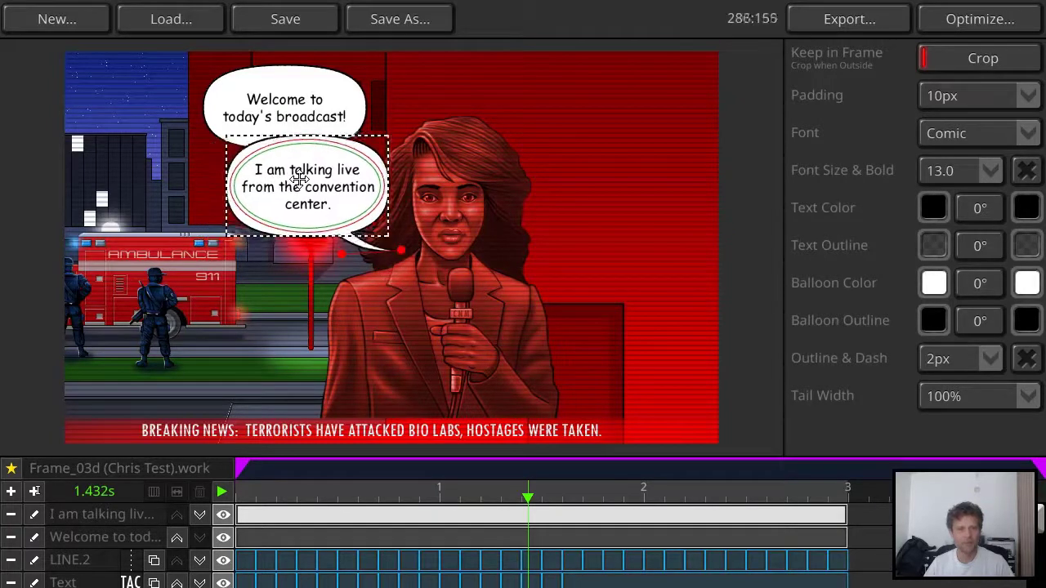
pyautogui.click(527, 181)
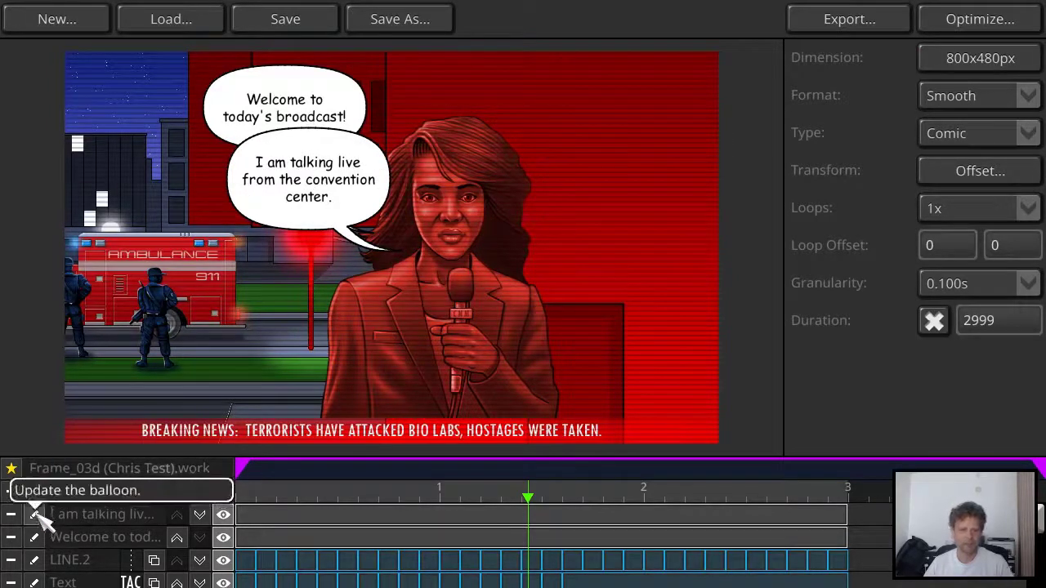
# Join the convention-center balloon to the 'Welcome to today's broadcast!' balloon
pyautogui.click(36, 515)
pyautogui.click(585, 428)
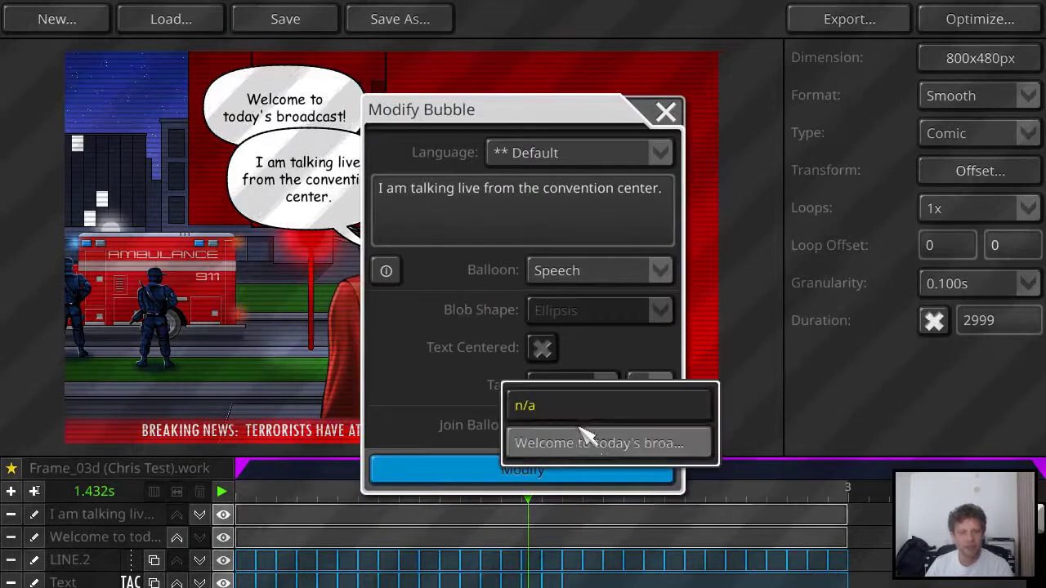
pyautogui.click(588, 443)
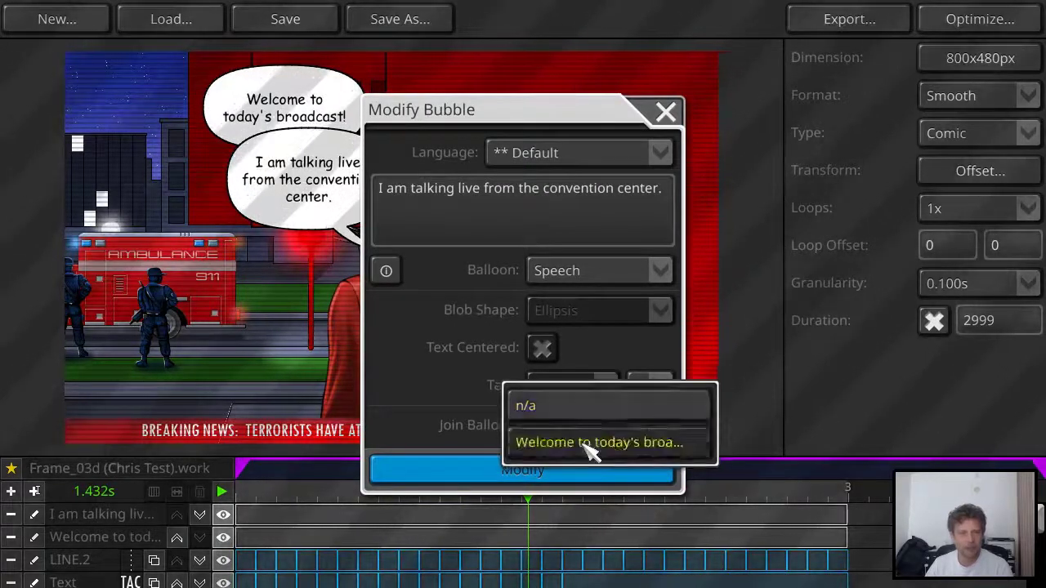
pyautogui.click(559, 484)
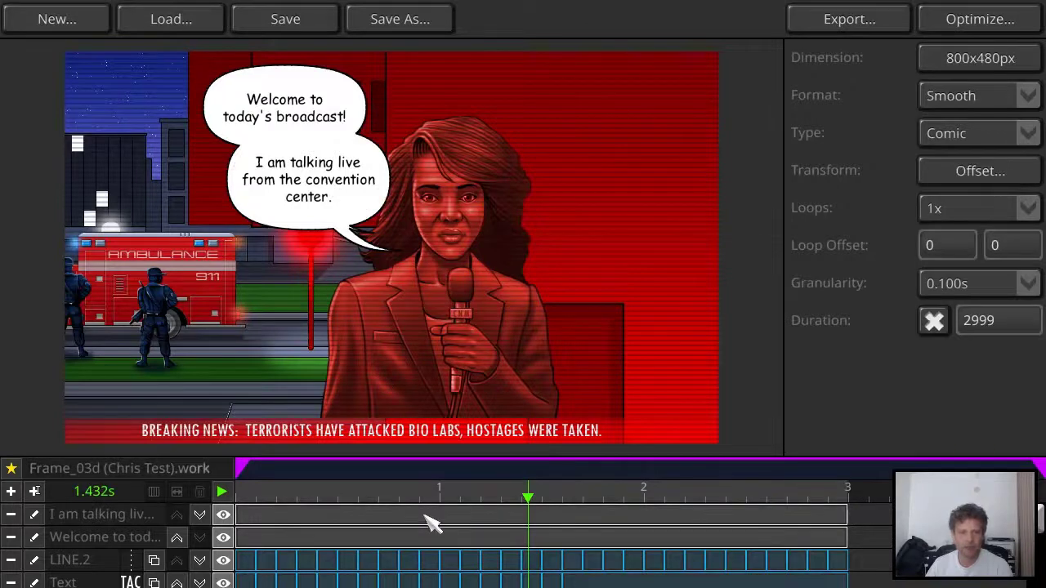
# Reposition the welcome balloon so it sits directly atop the convention-center balloon
pyautogui.click(430, 516)
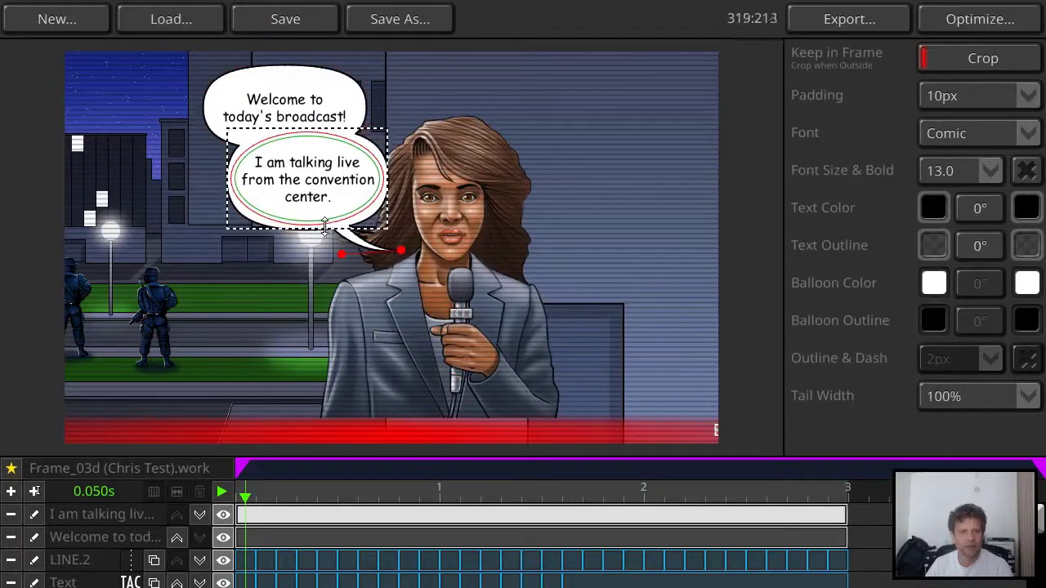
pyautogui.press('Escape')
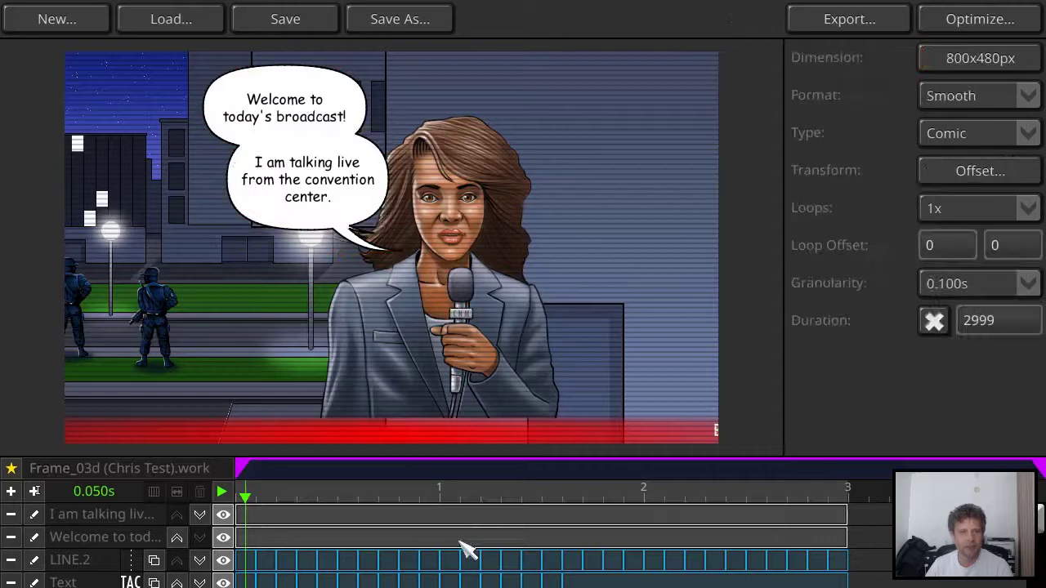
pyautogui.click(460, 542)
pyautogui.moveTo(298, 109); pyautogui.dragTo(170, 102)
pyautogui.press('Escape')
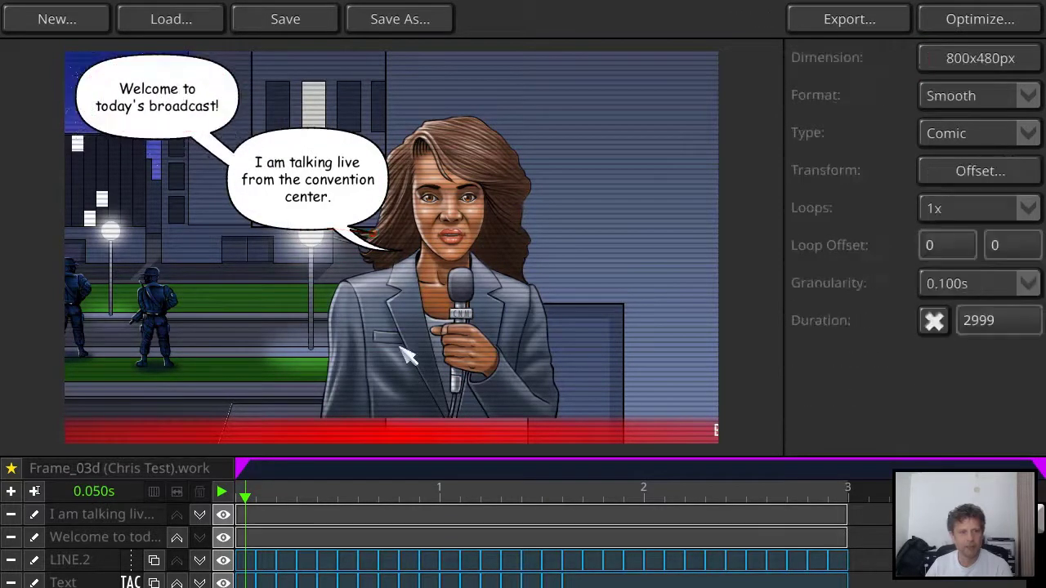
pyautogui.click(428, 540)
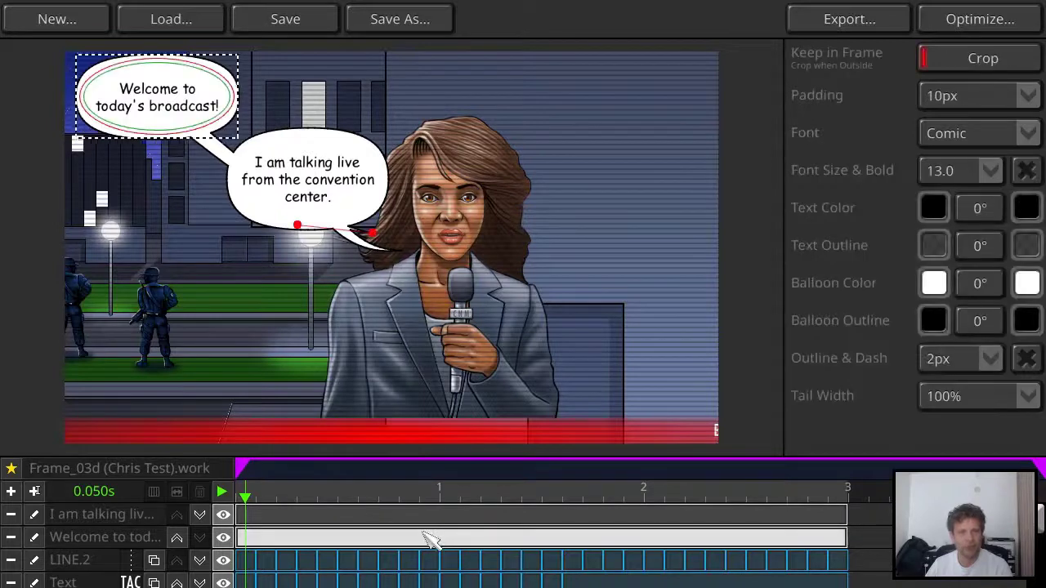
pyautogui.moveTo(176, 96); pyautogui.dragTo(280, 120)
pyautogui.click(530, 243)
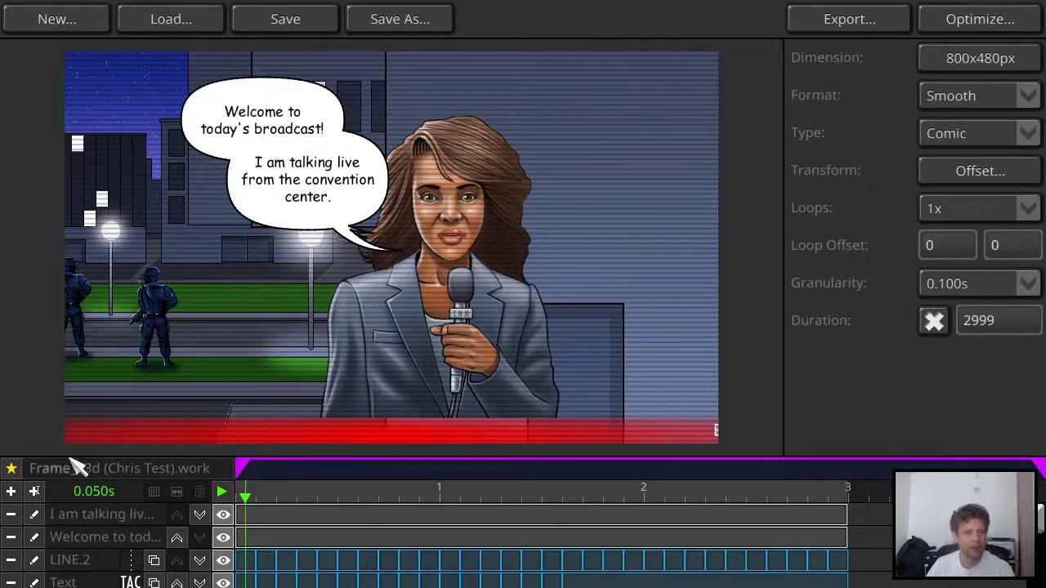
# Add a Thought balloon reading 'It's cold!' with 2 tails
pyautogui.click(34, 491)
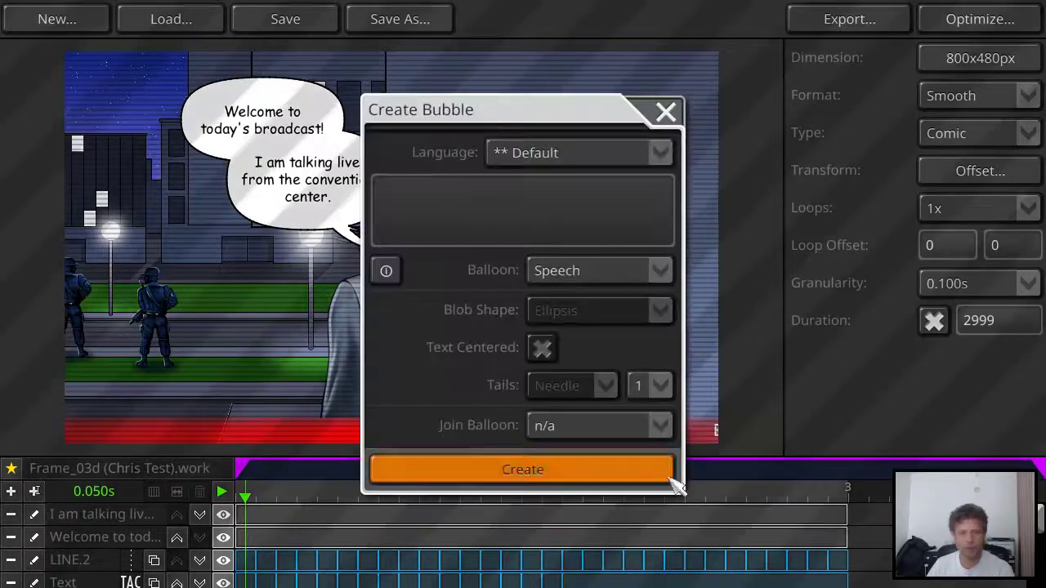
pyautogui.click(599, 273)
pyautogui.click(608, 363)
pyautogui.click(523, 231)
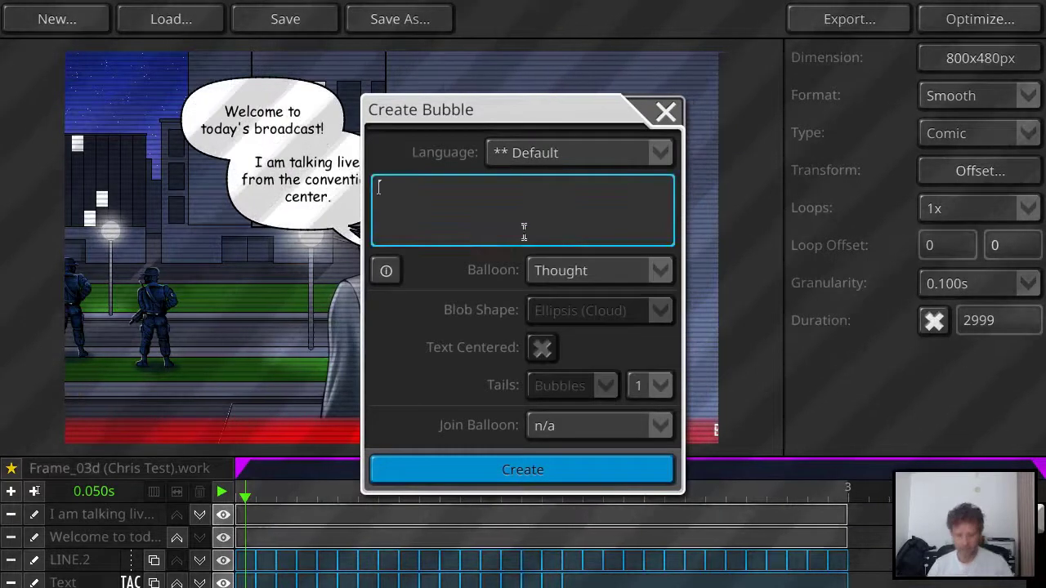
pyautogui.write("It's cold!")
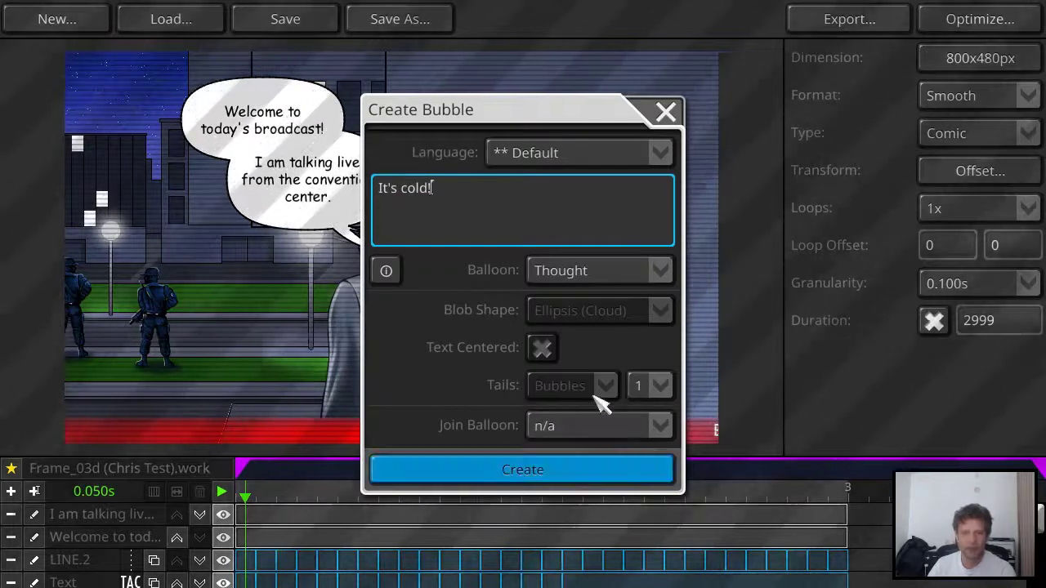
pyautogui.click(658, 386)
pyautogui.click(646, 321)
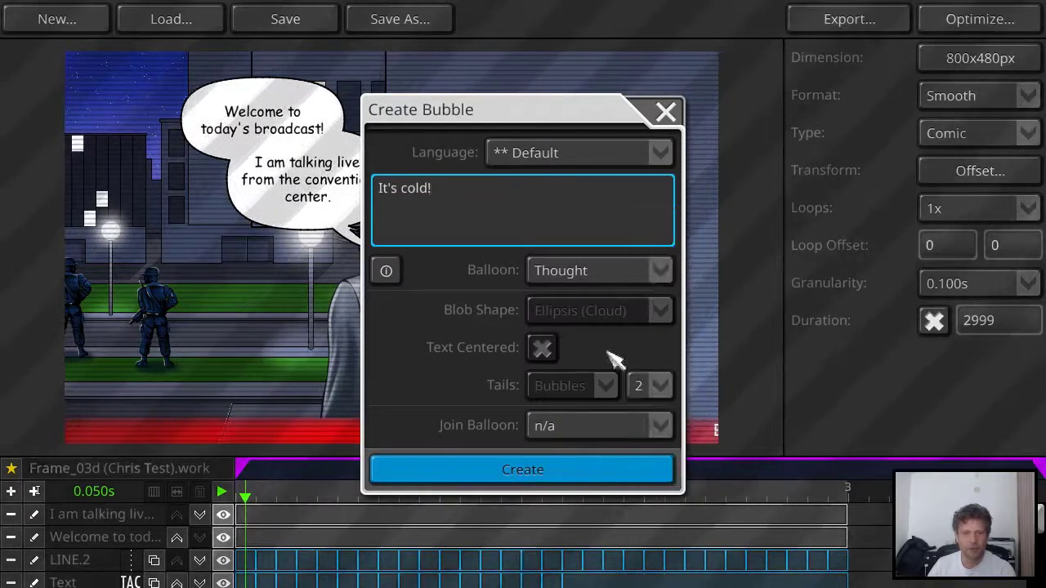
pyautogui.click(579, 469)
# Move the 'It's cold!' balloon to the top-left corner, tucking both tails beneath it
pyautogui.moveTo(417, 278); pyautogui.dragTo(118, 171)
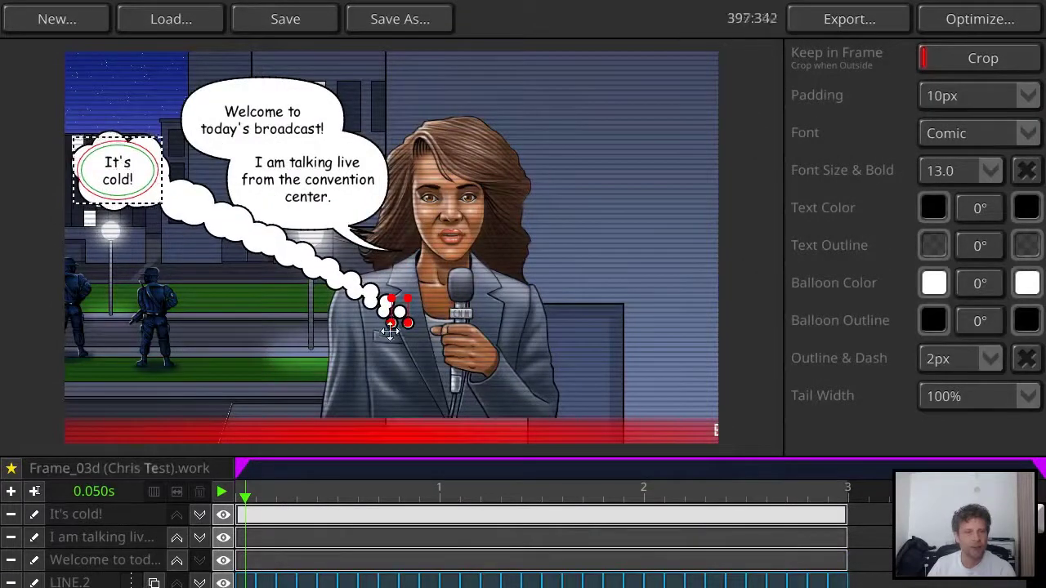
pyautogui.moveTo(392, 322); pyautogui.dragTo(73, 243)
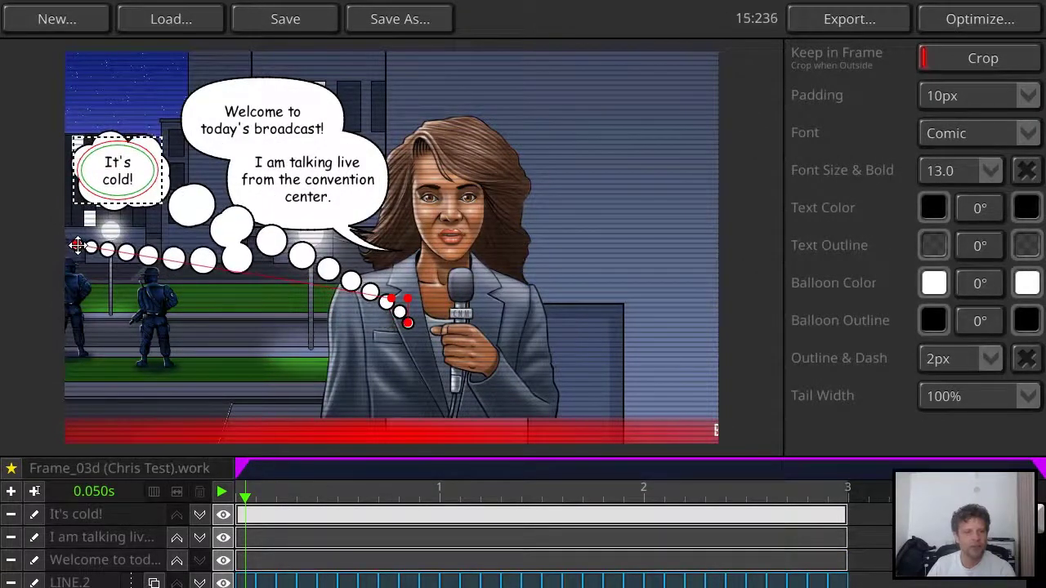
pyautogui.moveTo(389, 299); pyautogui.dragTo(90, 213)
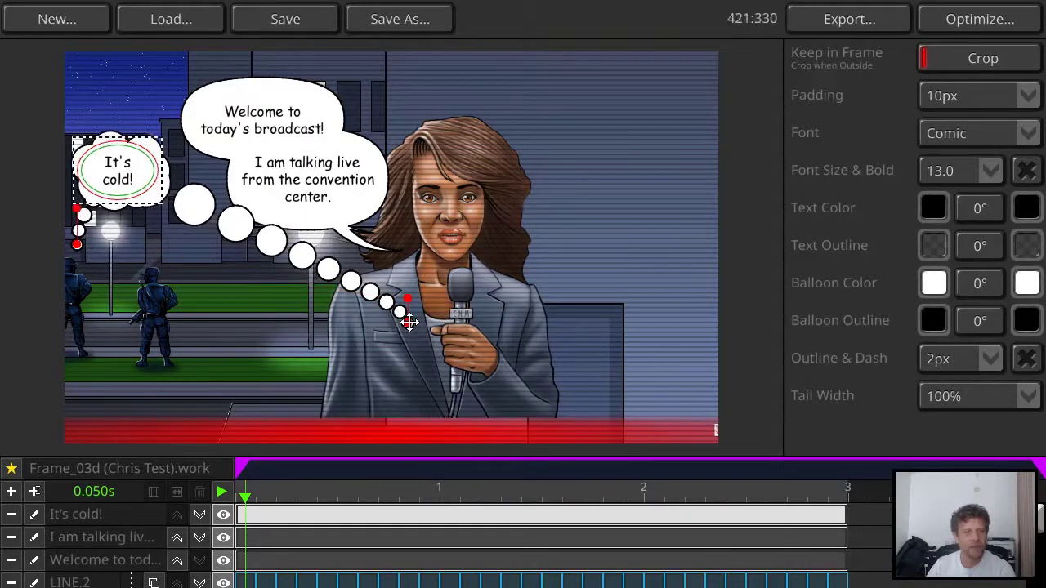
pyautogui.moveTo(406, 321); pyautogui.dragTo(151, 250)
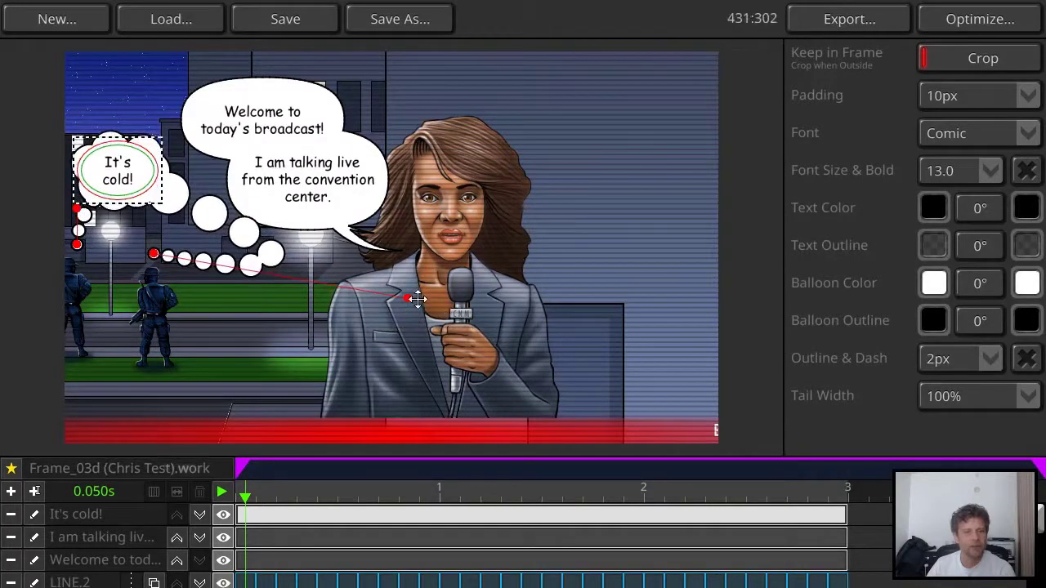
pyautogui.moveTo(406, 299); pyautogui.dragTo(154, 221)
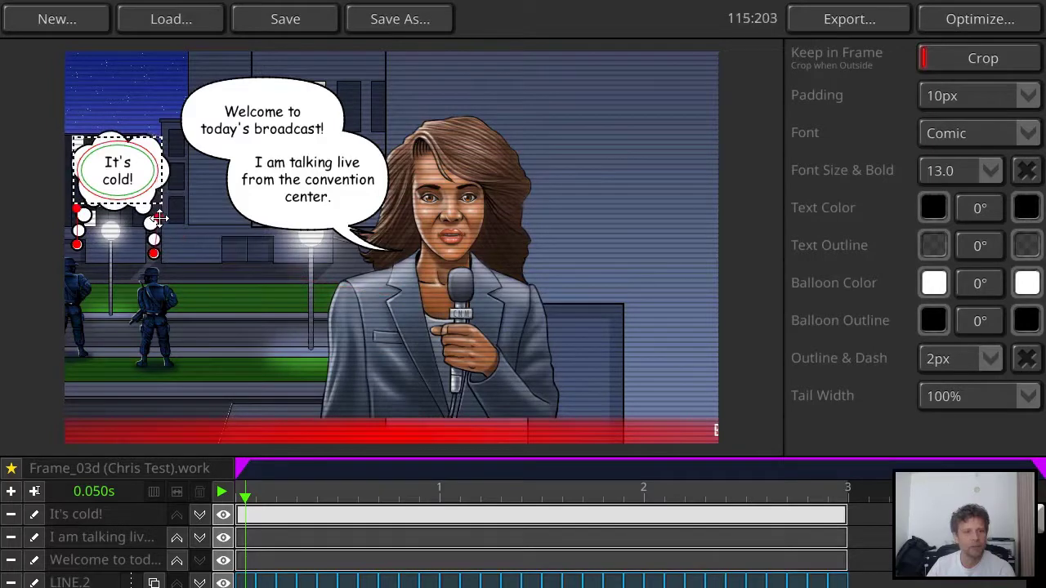
pyautogui.click(187, 234)
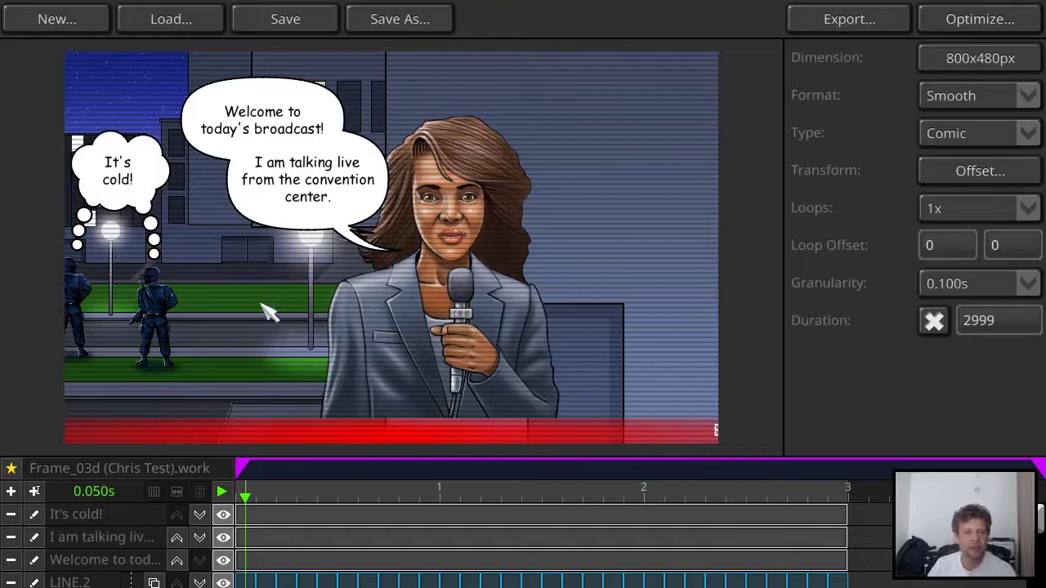
# Play to the ambulance moment at 0.618s and begin a new balloon there
pyautogui.click(223, 492)
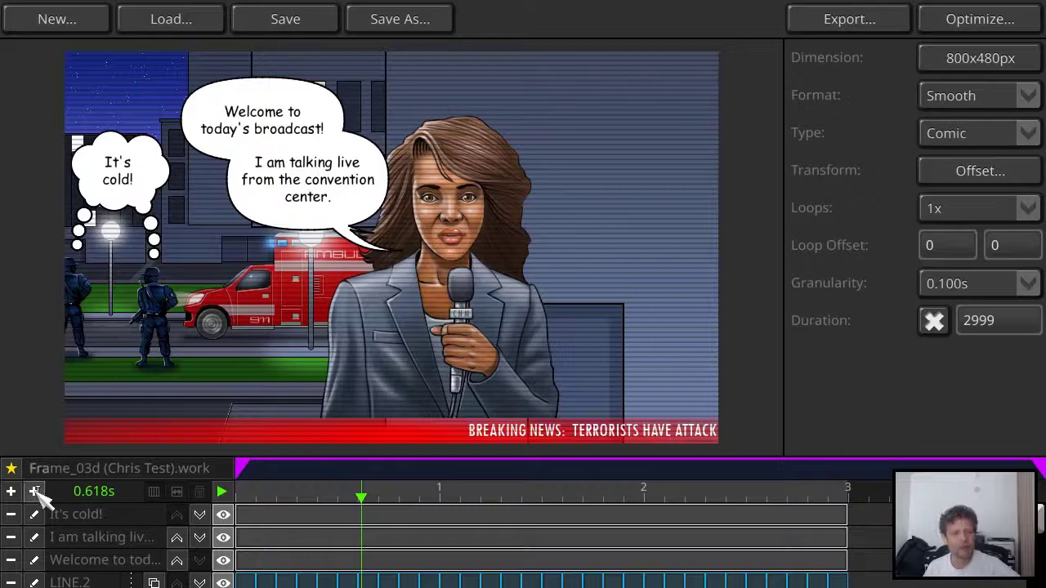
pyautogui.click(35, 491)
pyautogui.click(472, 211)
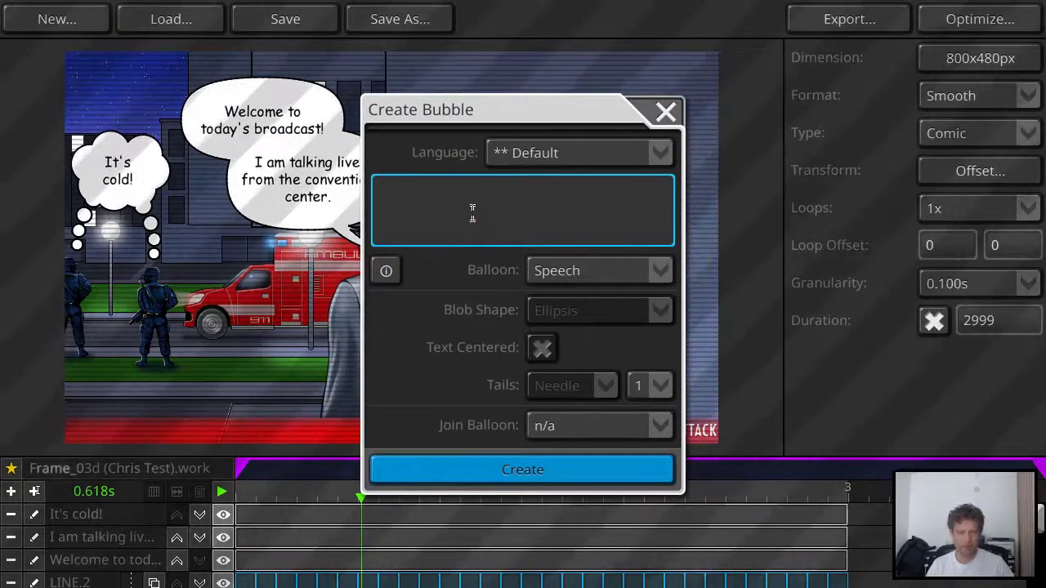
# Create a Caption Text balloon reading 'Broooom!'
pyautogui.write('B')
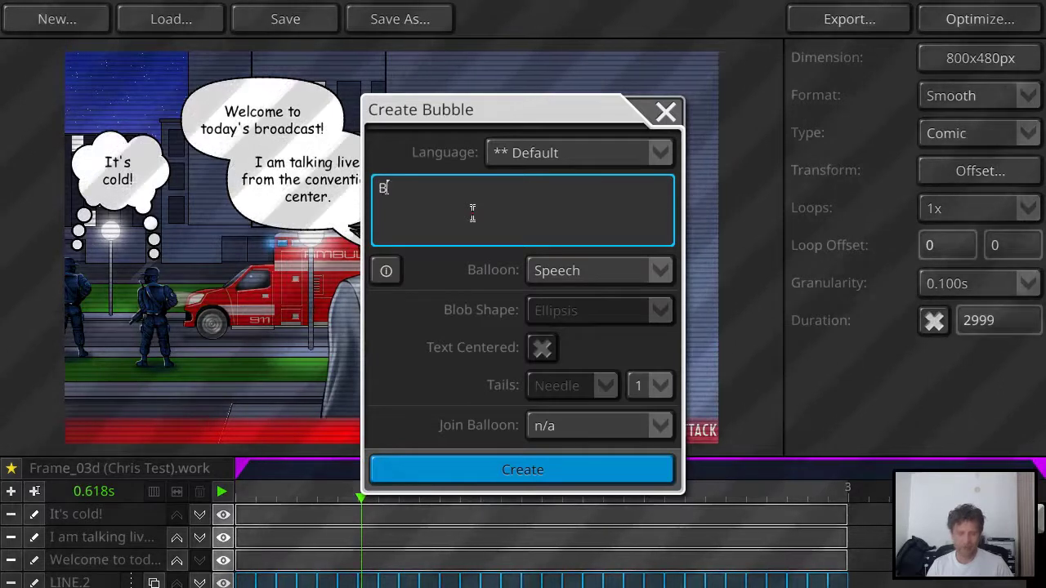
pyautogui.write('roo')
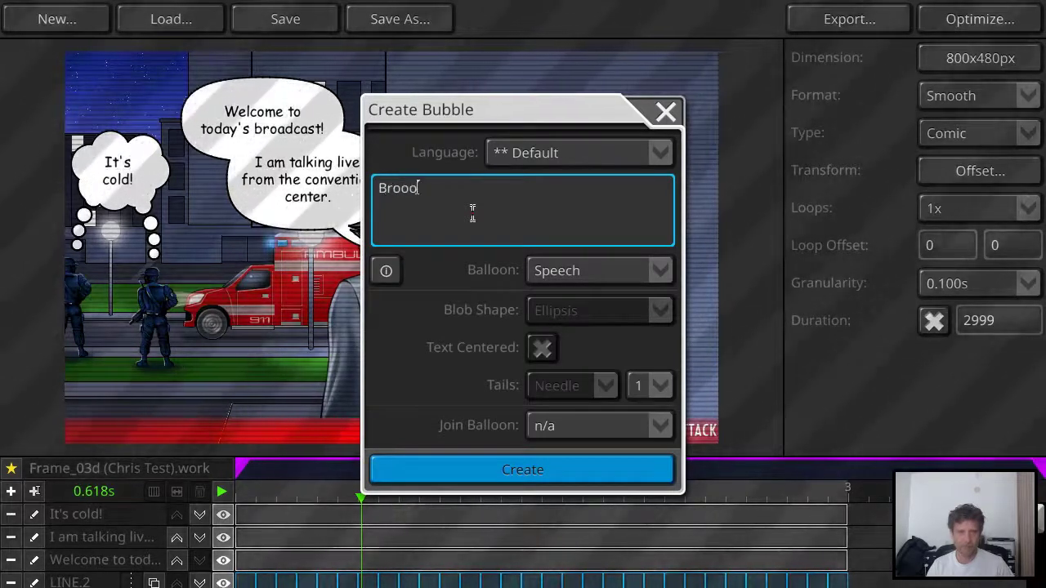
pyautogui.write('om!')
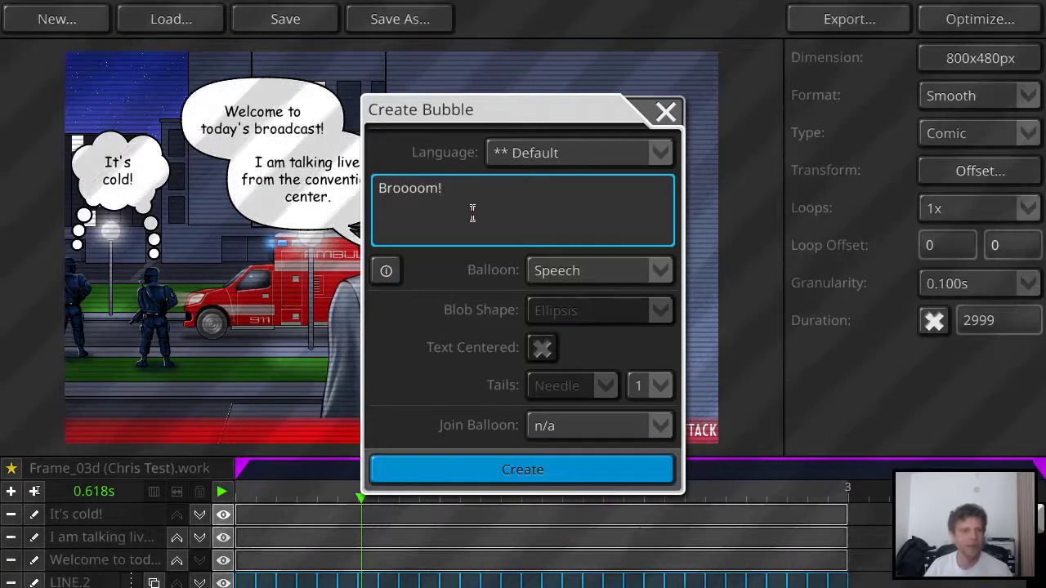
pyautogui.click(593, 275)
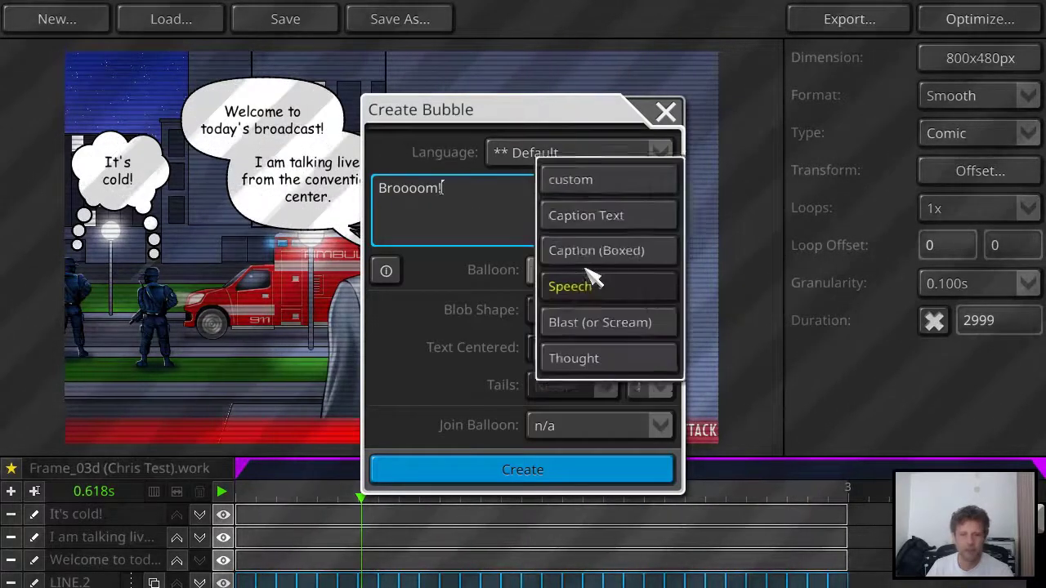
pyautogui.click(586, 214)
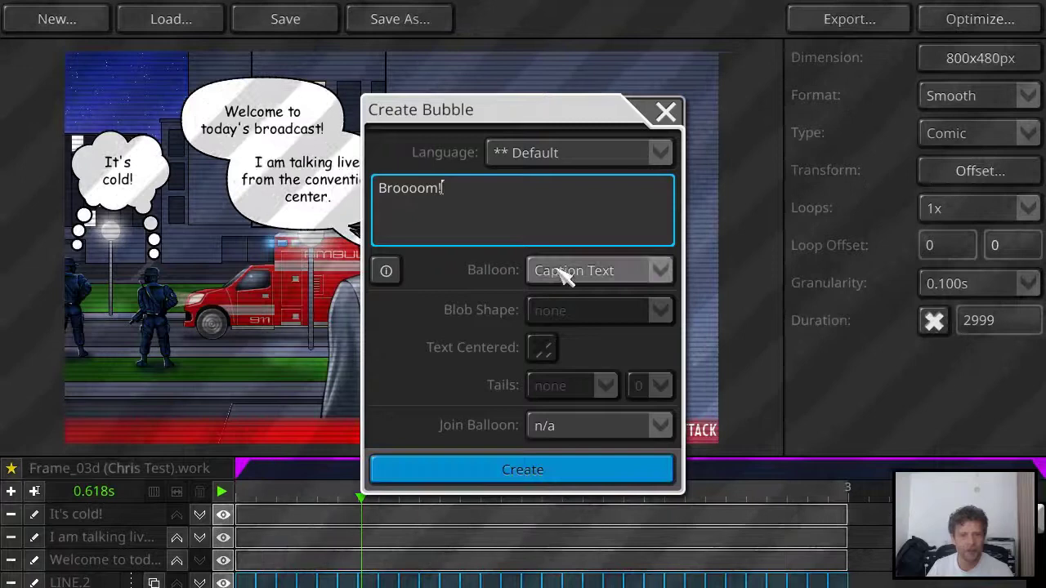
pyautogui.click(564, 274)
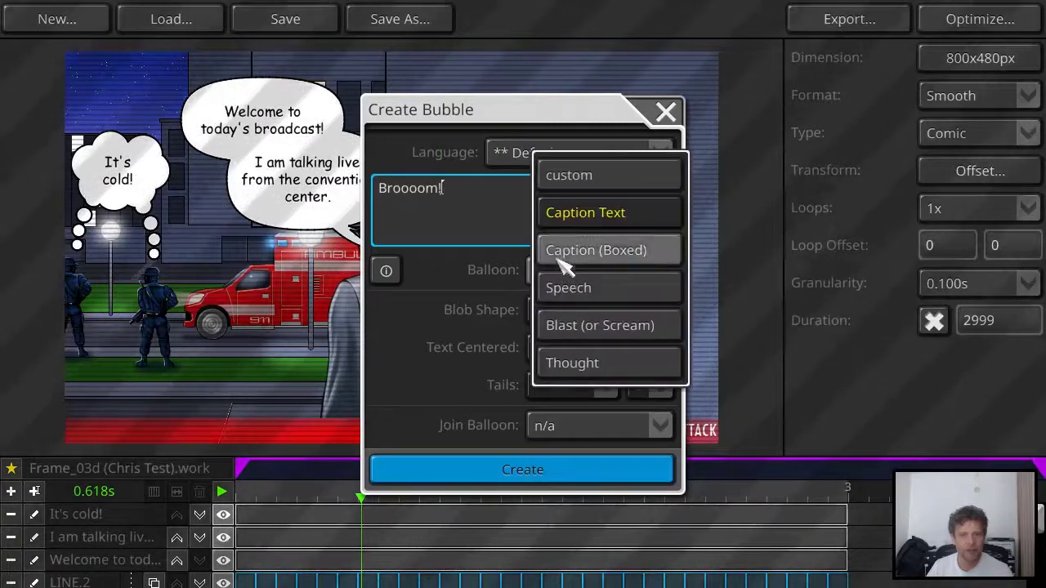
pyautogui.click(509, 473)
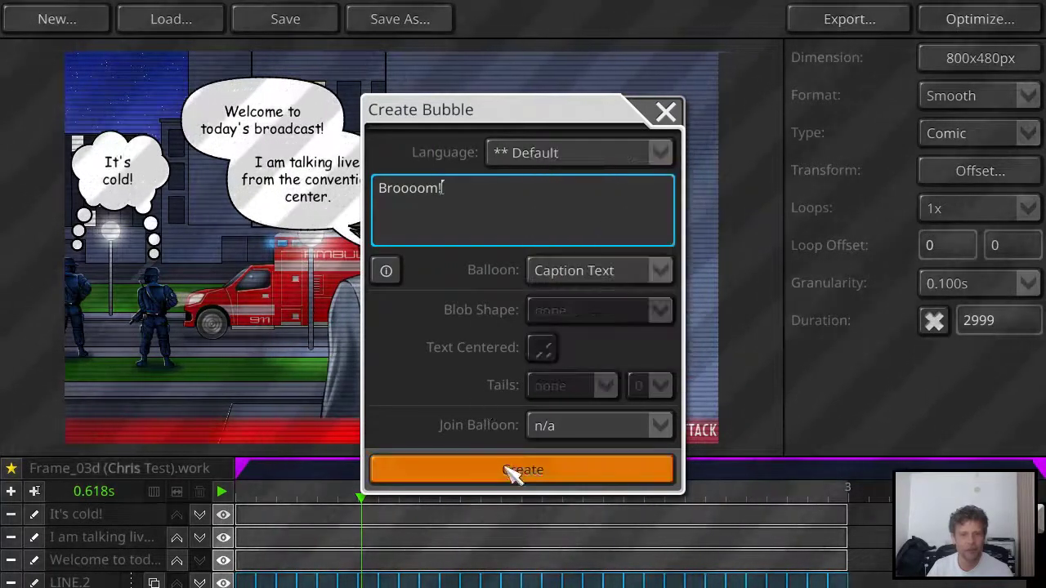
pyautogui.click(515, 473)
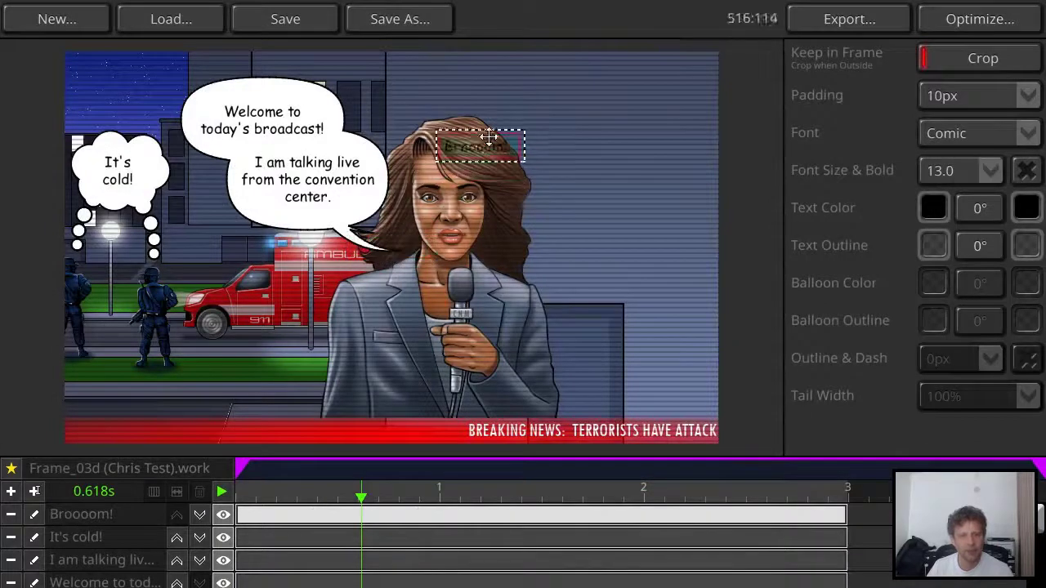
# Widen the 'Broooom!' caption to one line over the ambulance, with font size 55
pyautogui.moveTo(488, 136); pyautogui.dragTo(475, 94)
pyautogui.moveTo(515, 122); pyautogui.dragTo(647, 214)
pyautogui.click(973, 170)
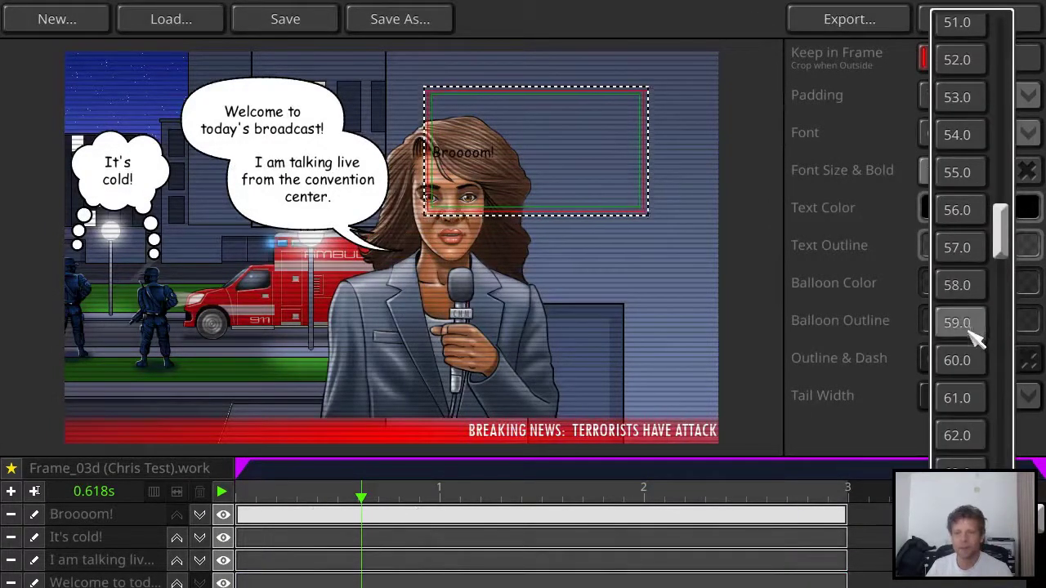
pyautogui.click(964, 360)
pyautogui.moveTo(644, 219); pyautogui.dragTo(717, 189)
pyautogui.moveTo(423, 124); pyautogui.dragTo(395, 125)
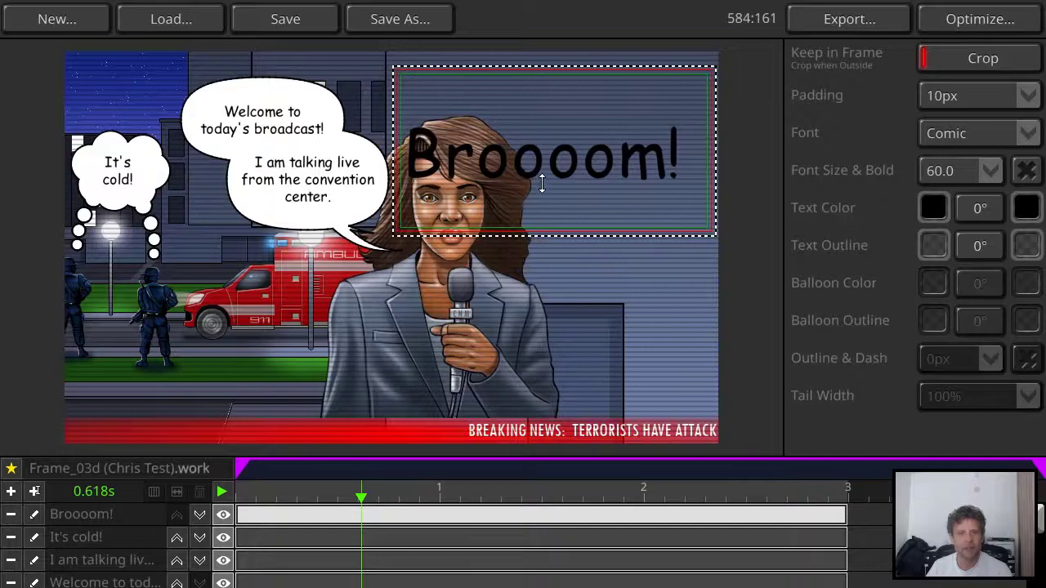
pyautogui.moveTo(548, 121); pyautogui.dragTo(219, 313)
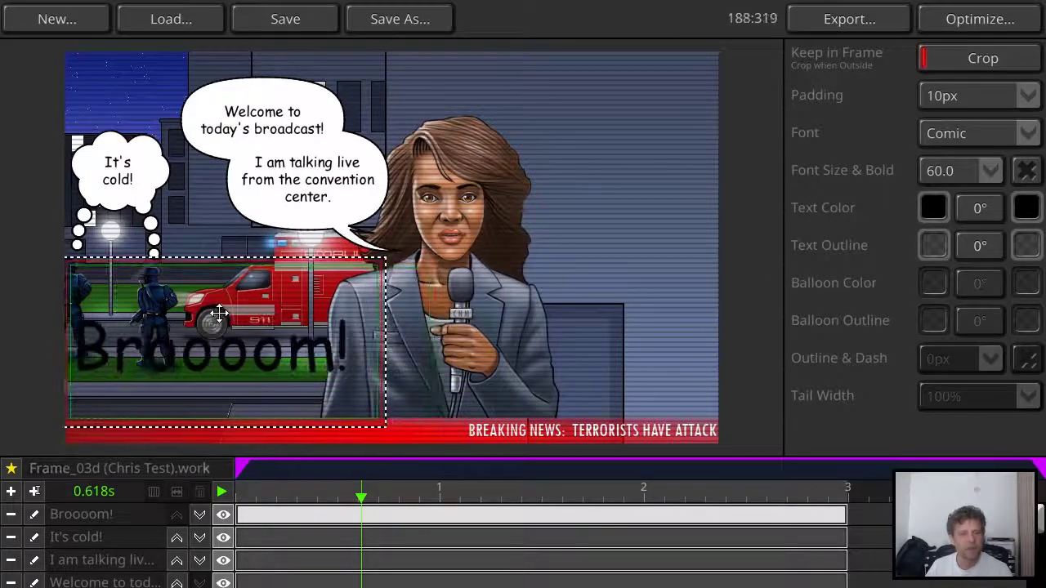
pyautogui.click(952, 170)
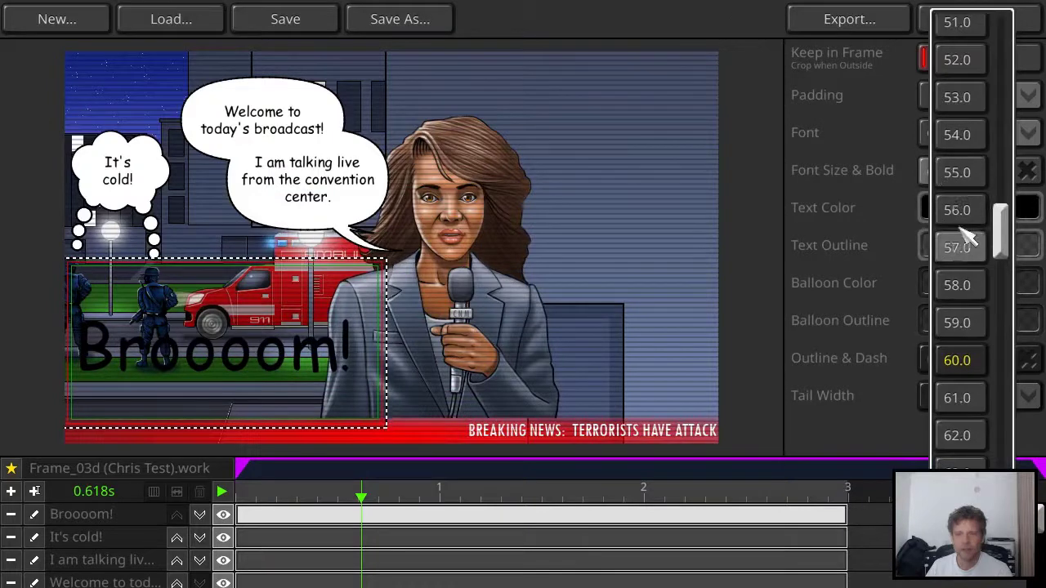
pyautogui.click(955, 173)
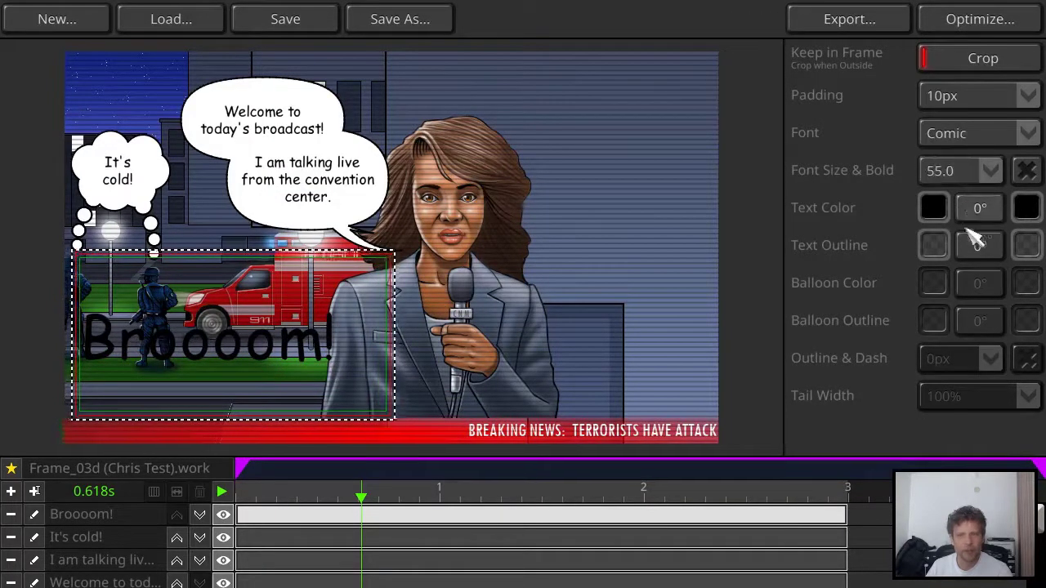
# Give the caption outline a yellow-to-red colour gradient
pyautogui.click(934, 247)
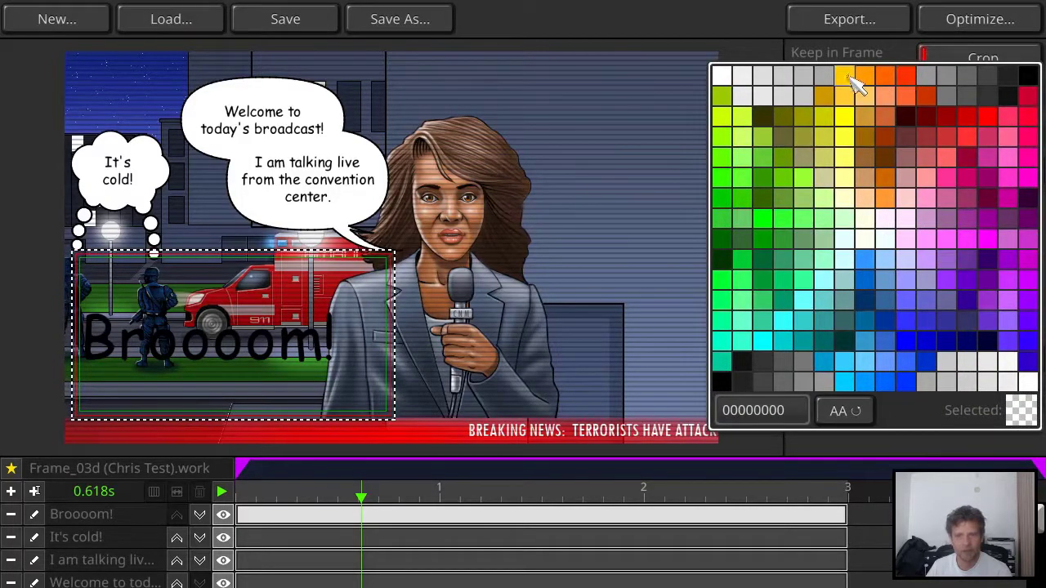
pyautogui.click(844, 117)
pyautogui.click(1026, 245)
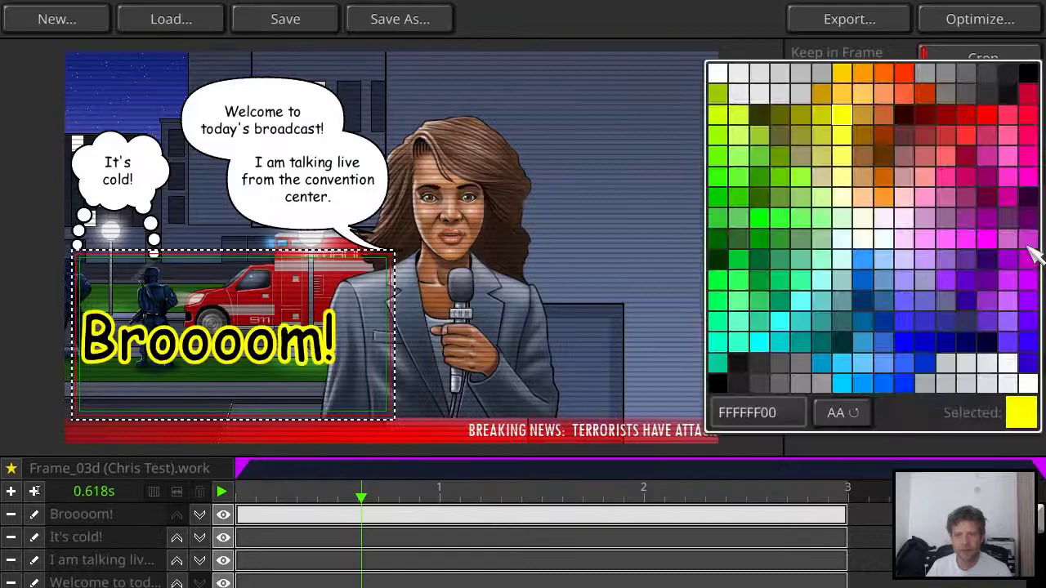
pyautogui.click(969, 146)
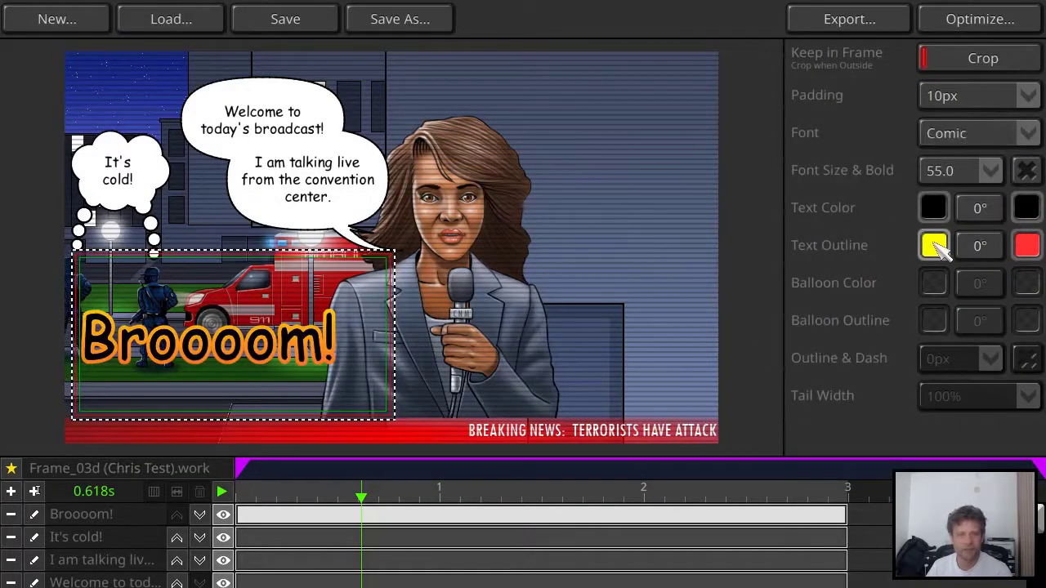
# Tighten and lower the caption box, and make its text transparent with opacity 00
pyautogui.moveTo(270, 423); pyautogui.dragTo(263, 258)
pyautogui.moveTo(267, 307); pyautogui.dragTo(264, 324)
pyautogui.click(934, 207)
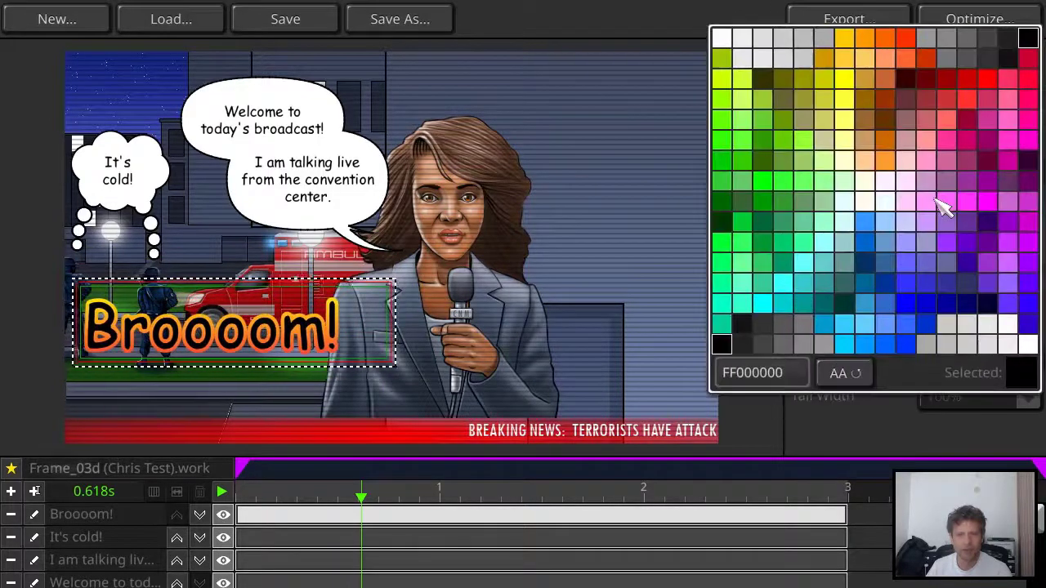
pyautogui.moveTo(735, 373); pyautogui.dragTo(685, 373)
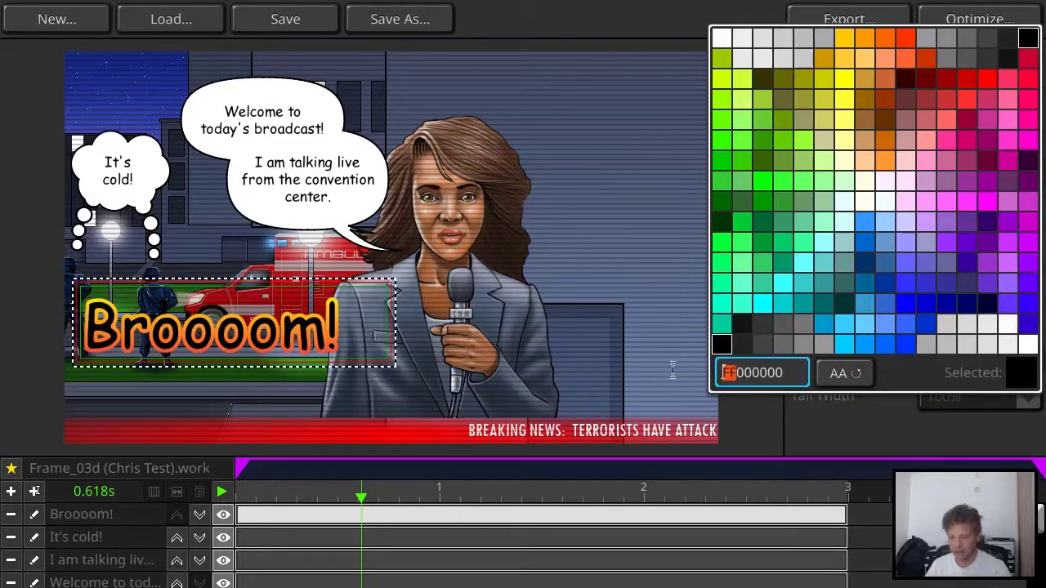
pyautogui.write('00')
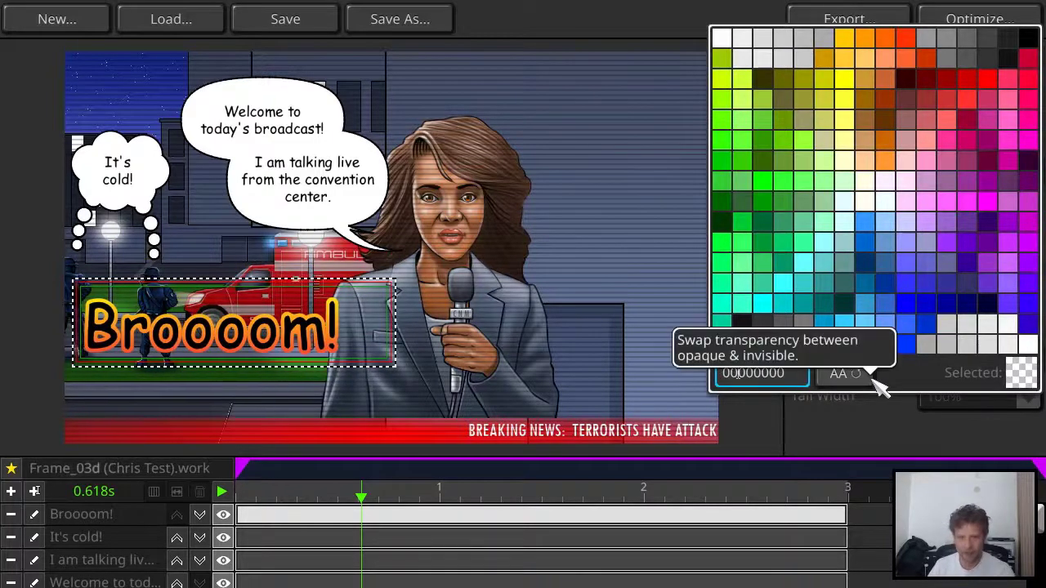
pyautogui.press('Return')
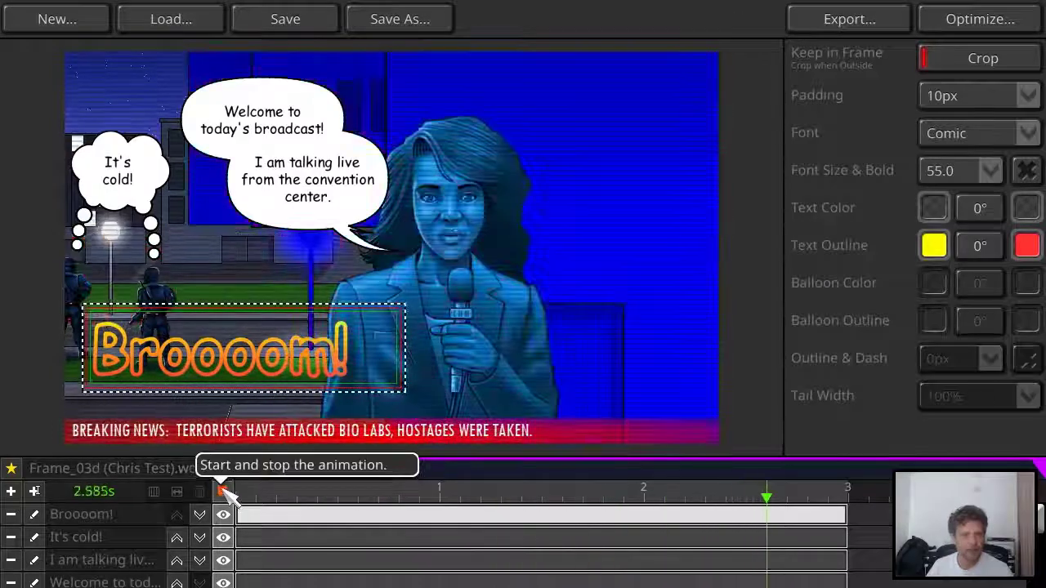
# Trim the Brooooom! clip to end around 2.1s and preview playback to check its timing
pyautogui.click(221, 491)
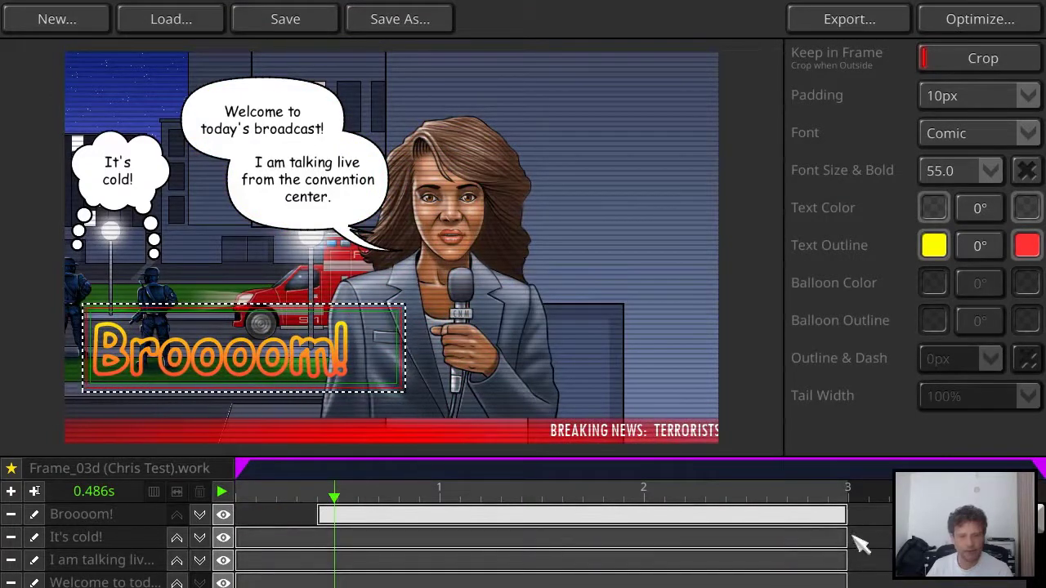
pyautogui.moveTo(843, 512); pyautogui.dragTo(621, 495)
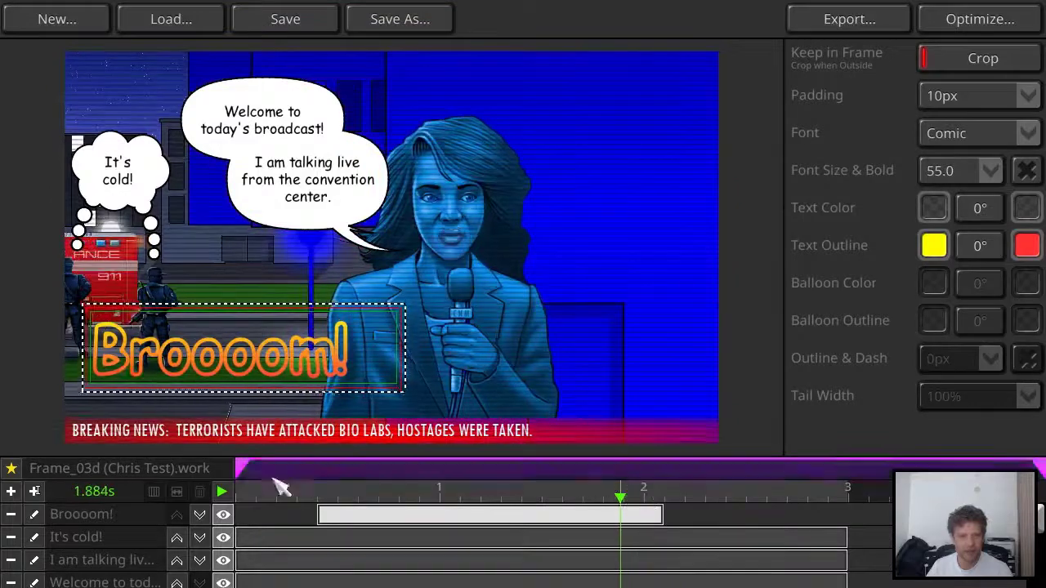
pyautogui.click(221, 491)
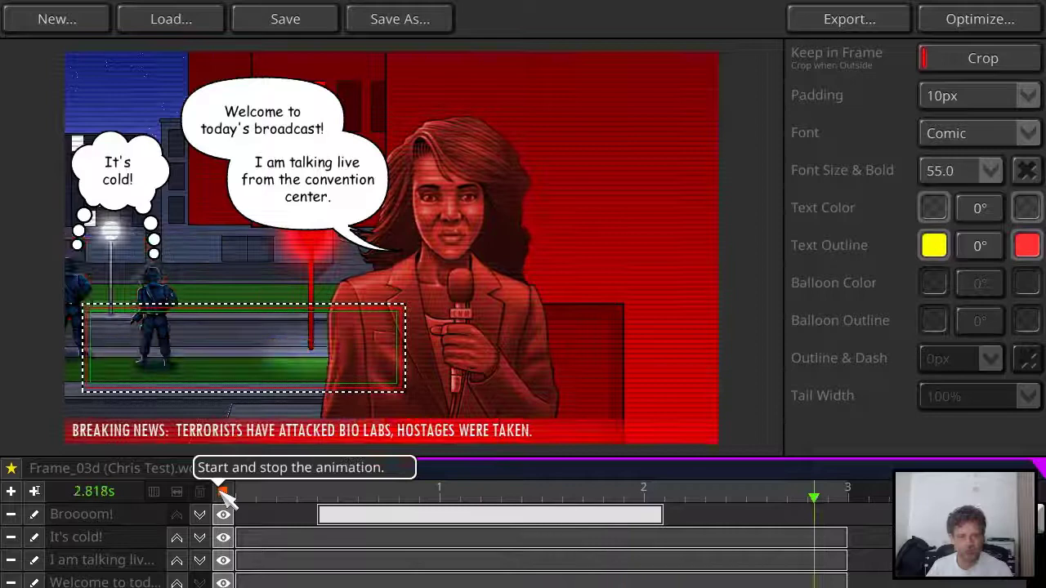
pyautogui.click(222, 491)
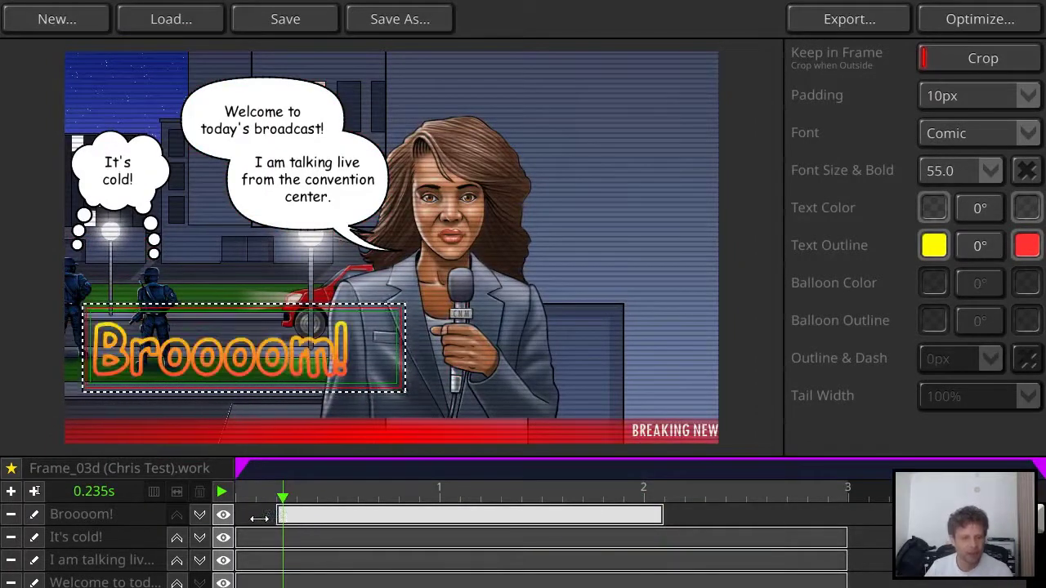
pyautogui.click(223, 491)
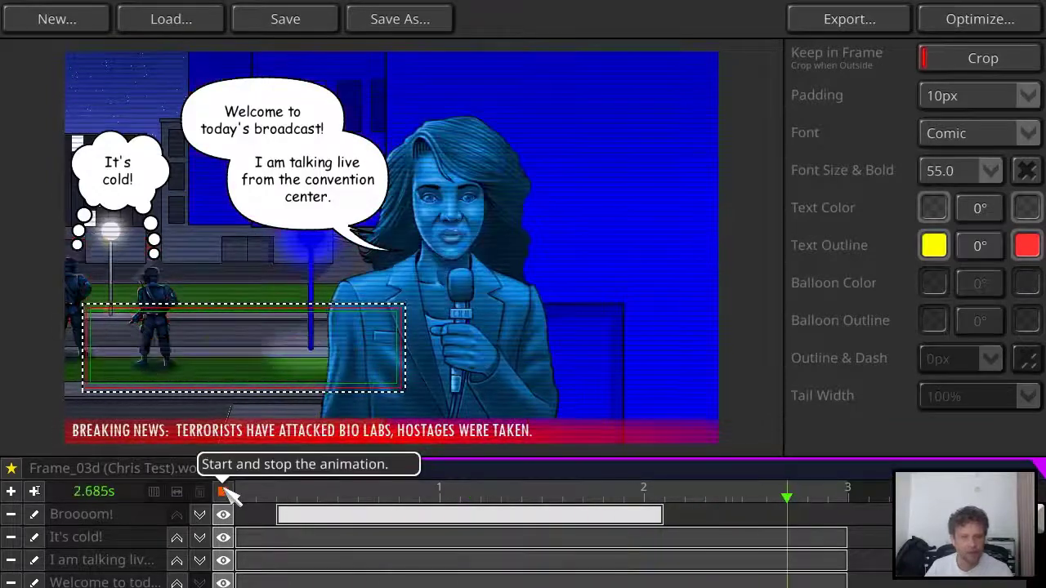
pyautogui.click(229, 492)
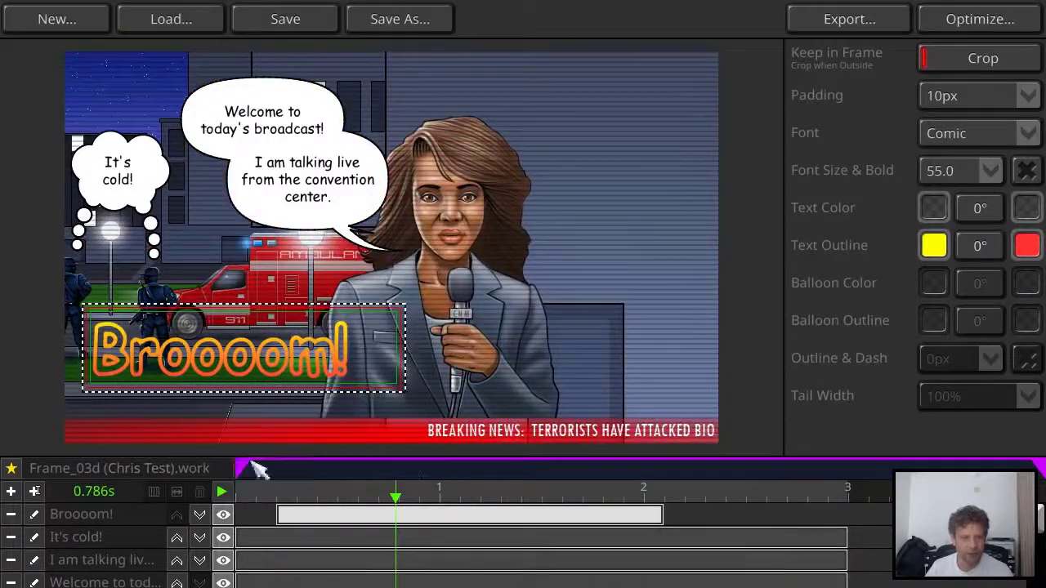
# Consult the Decoration Guide, then wrap the caption text in {VIBE}…{/VIBE} and apply it
pyautogui.click(33, 515)
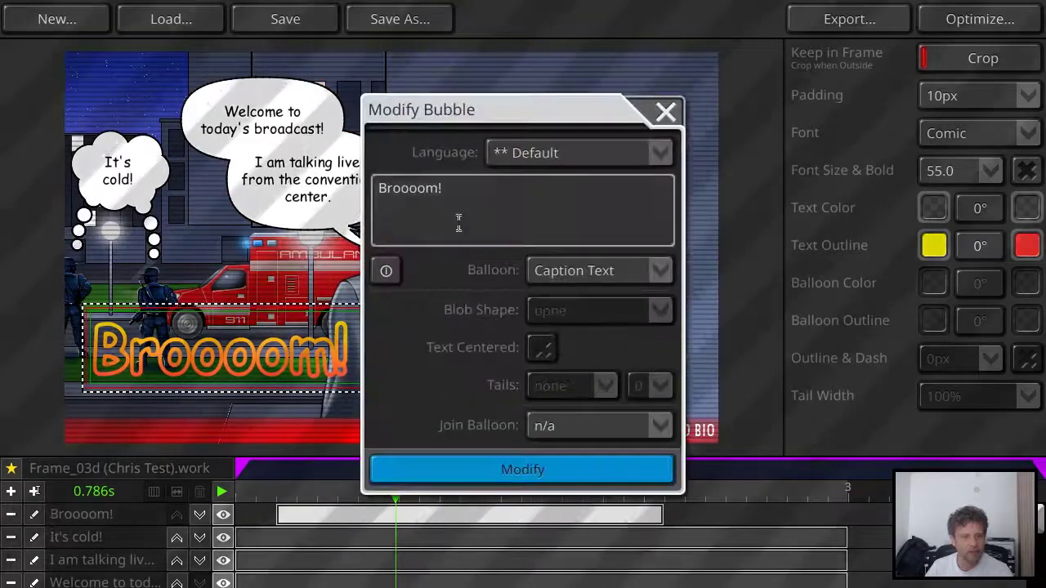
pyautogui.click(386, 271)
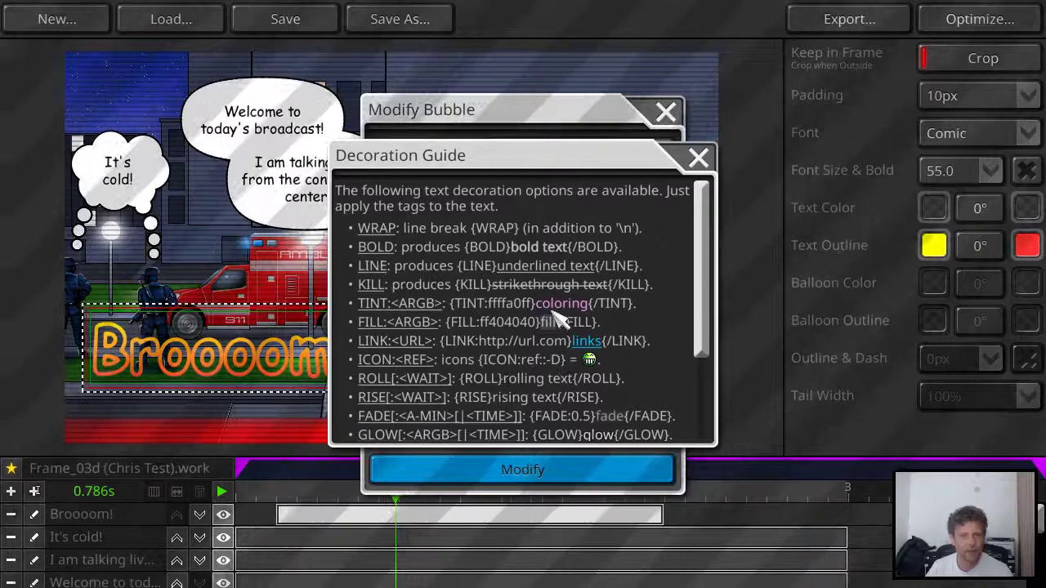
pyautogui.scroll(-3, 558, 331)
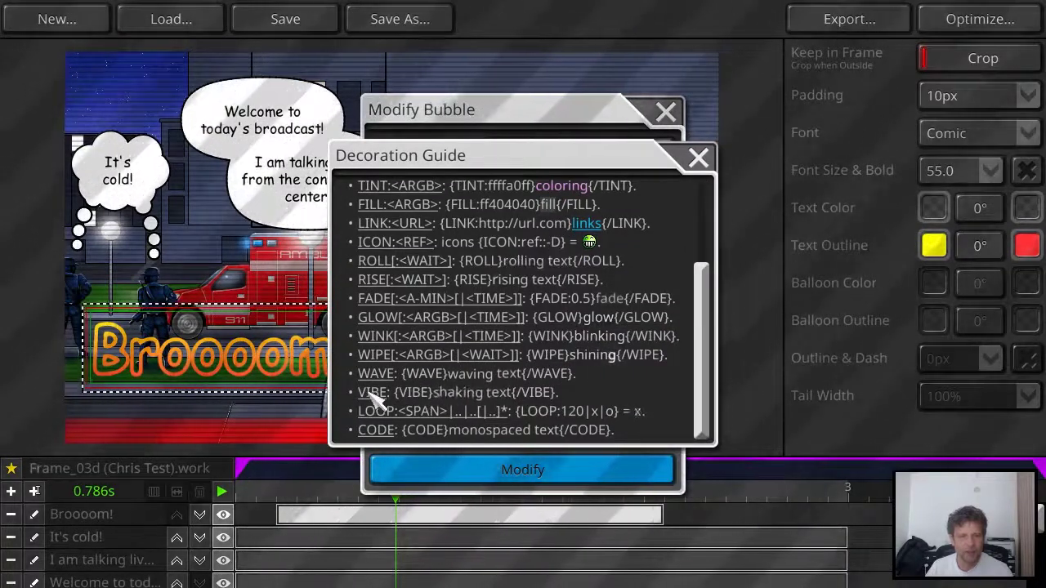
pyautogui.click(699, 157)
pyautogui.click(380, 196)
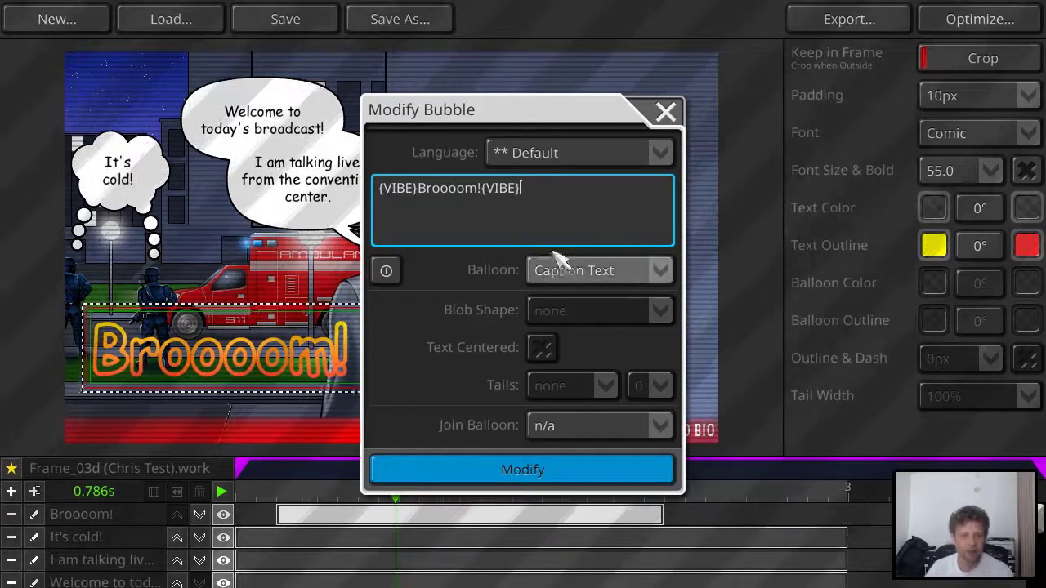
pyautogui.click(488, 188)
pyautogui.write('/')
pyautogui.click(515, 474)
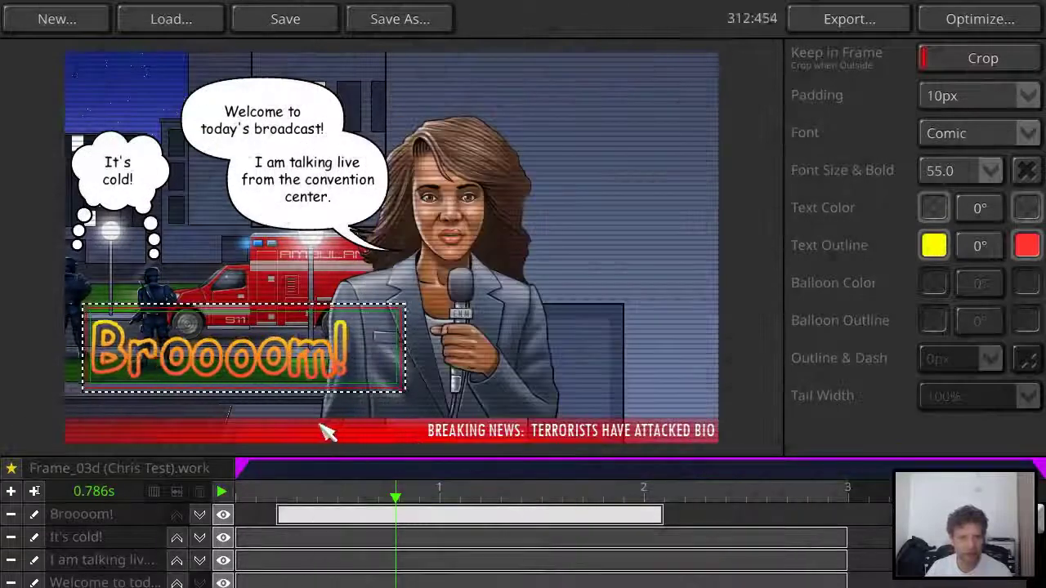
pyautogui.click(223, 492)
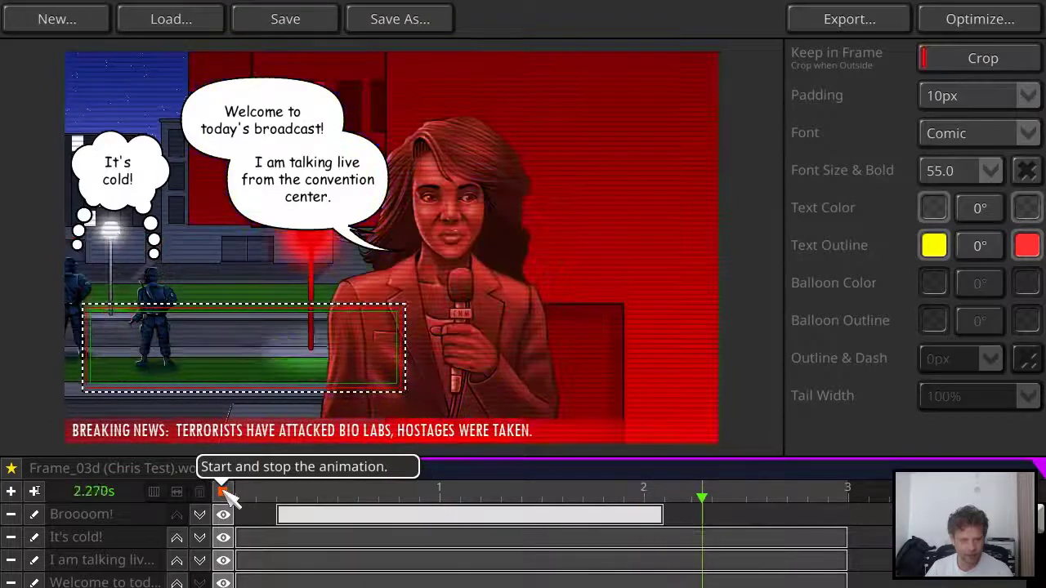
pyautogui.click(222, 491)
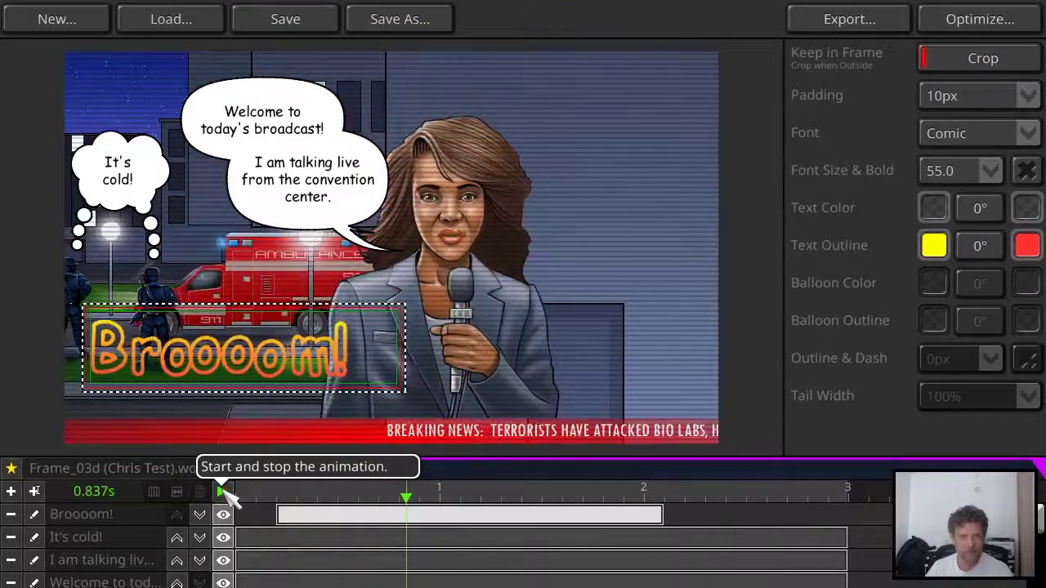
pyautogui.click(378, 493)
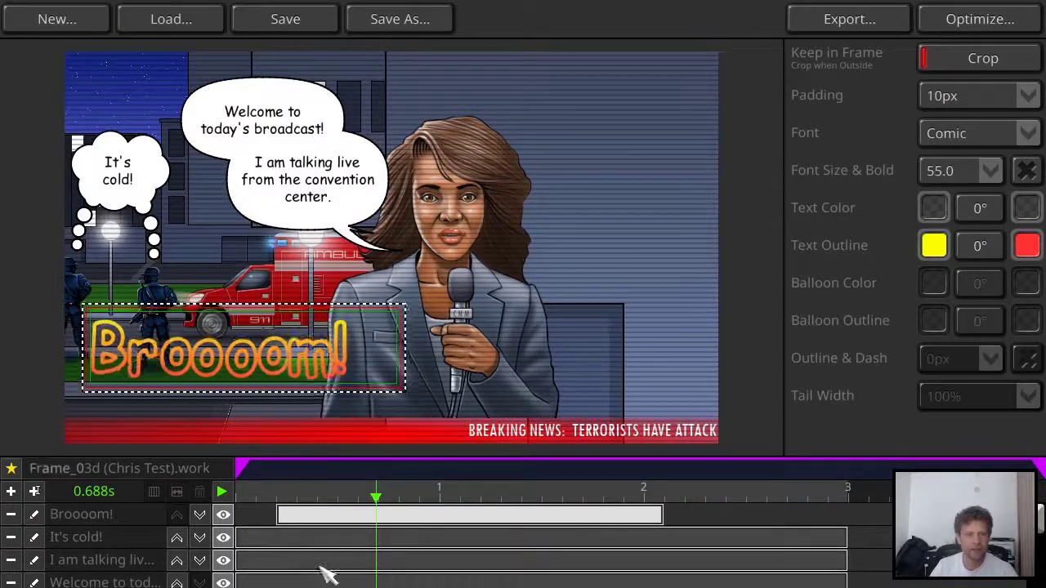
pyautogui.click(351, 541)
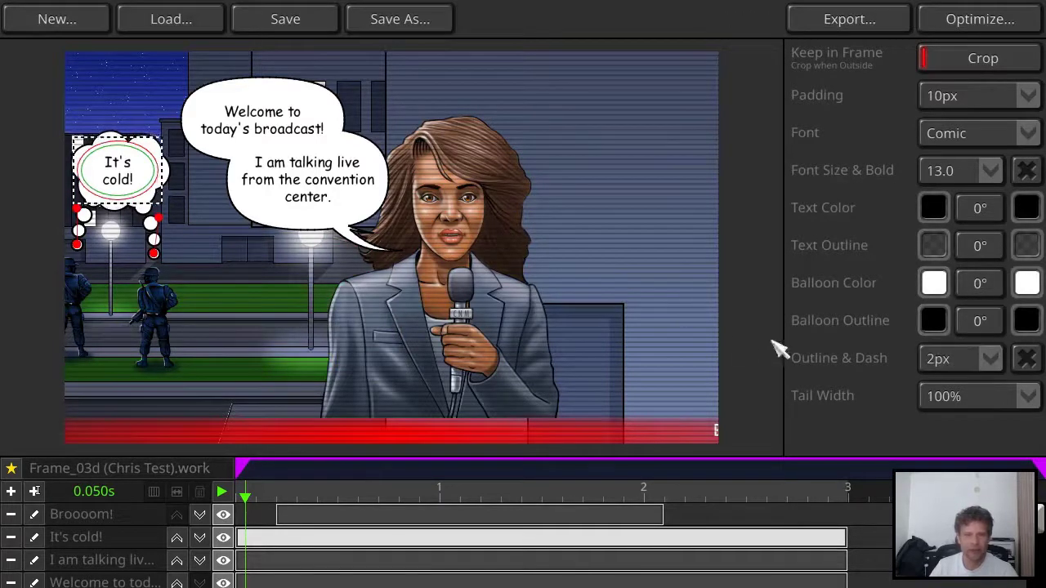
pyautogui.click(443, 565)
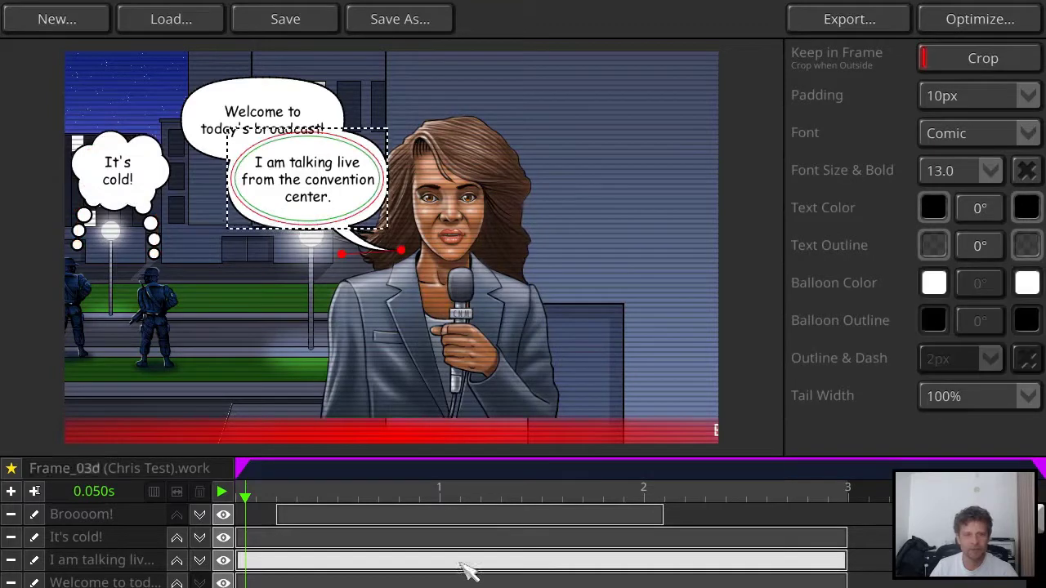
pyautogui.click(741, 582)
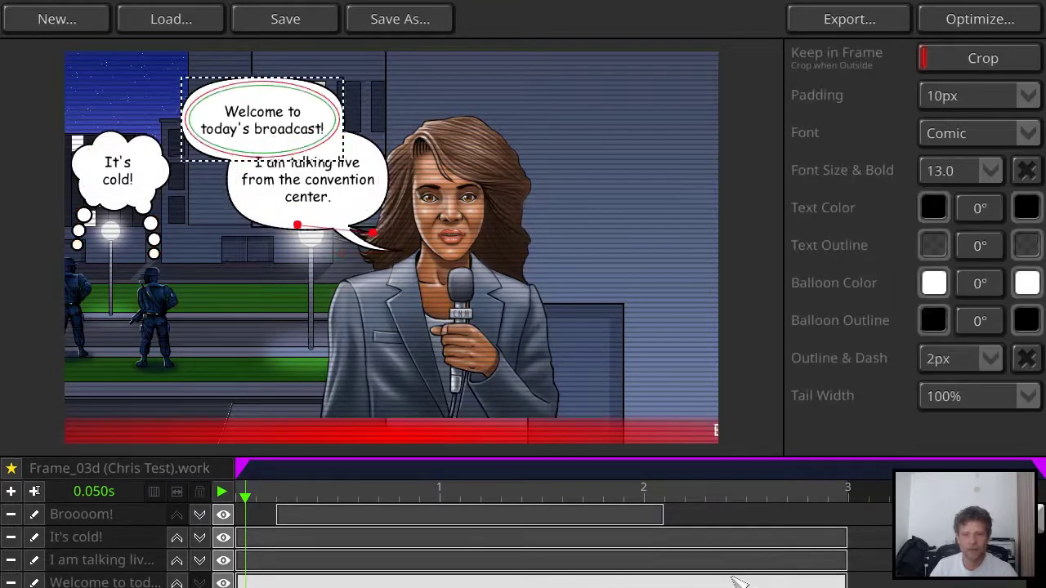
pyautogui.click(977, 360)
pyautogui.click(972, 451)
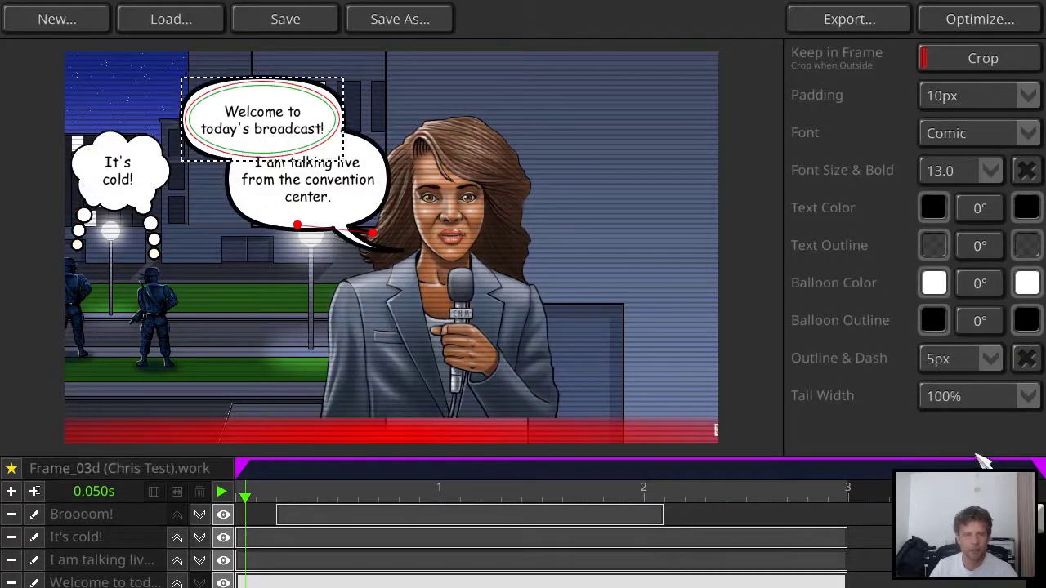
pyautogui.click(964, 370)
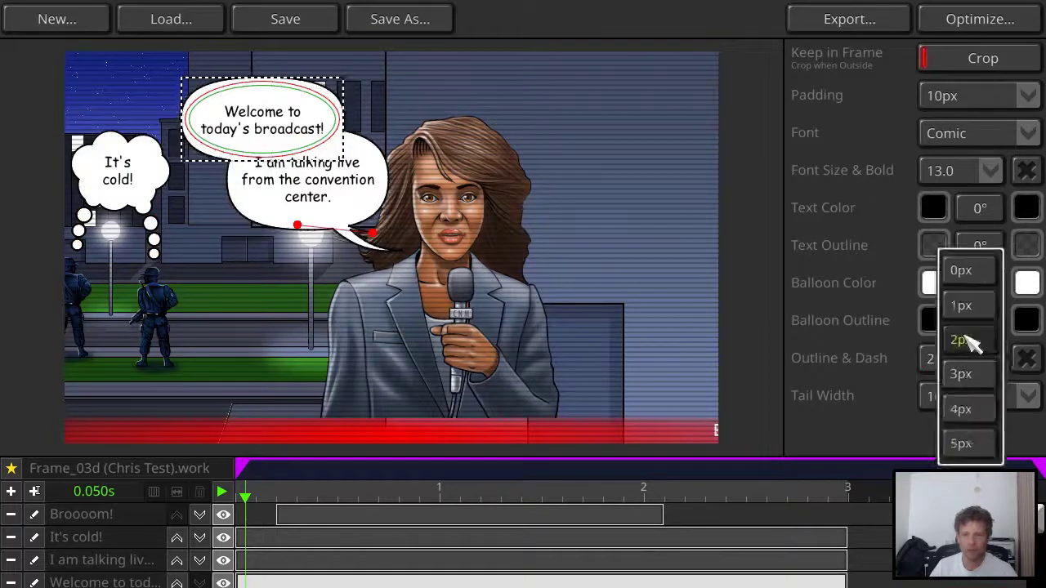
pyautogui.click(964, 340)
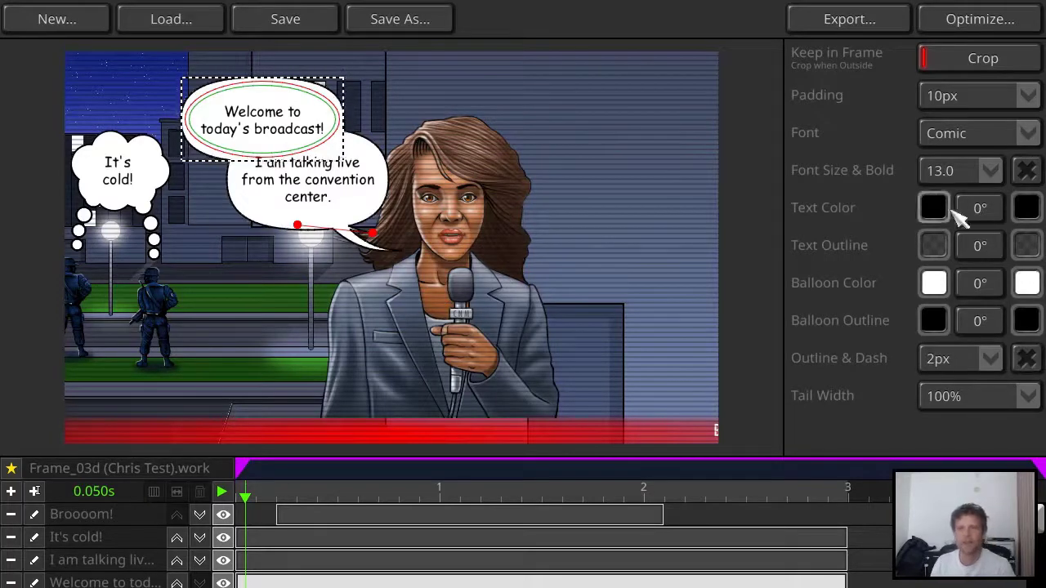
pyautogui.click(961, 141)
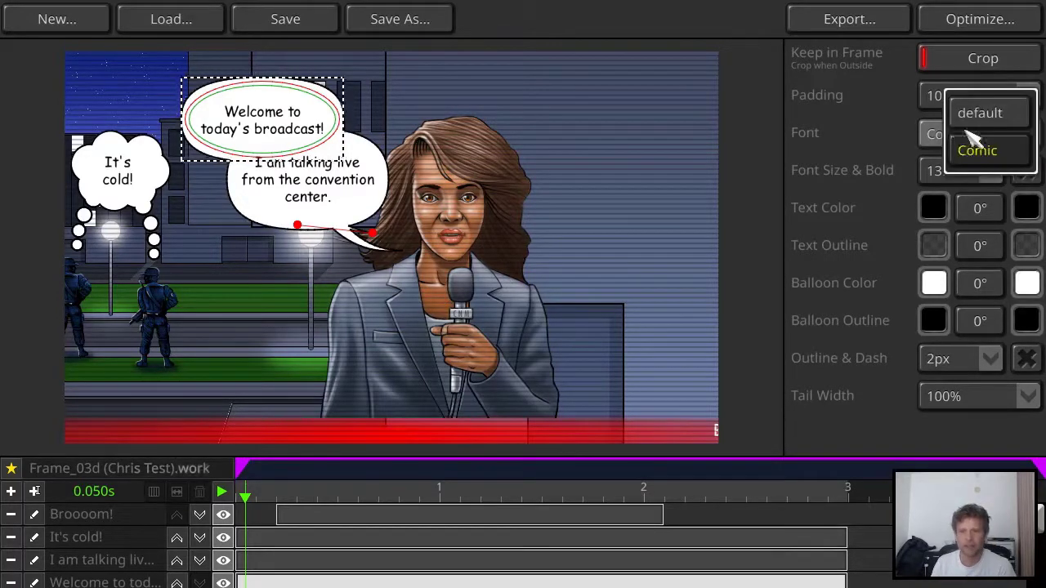
pyautogui.click(988, 115)
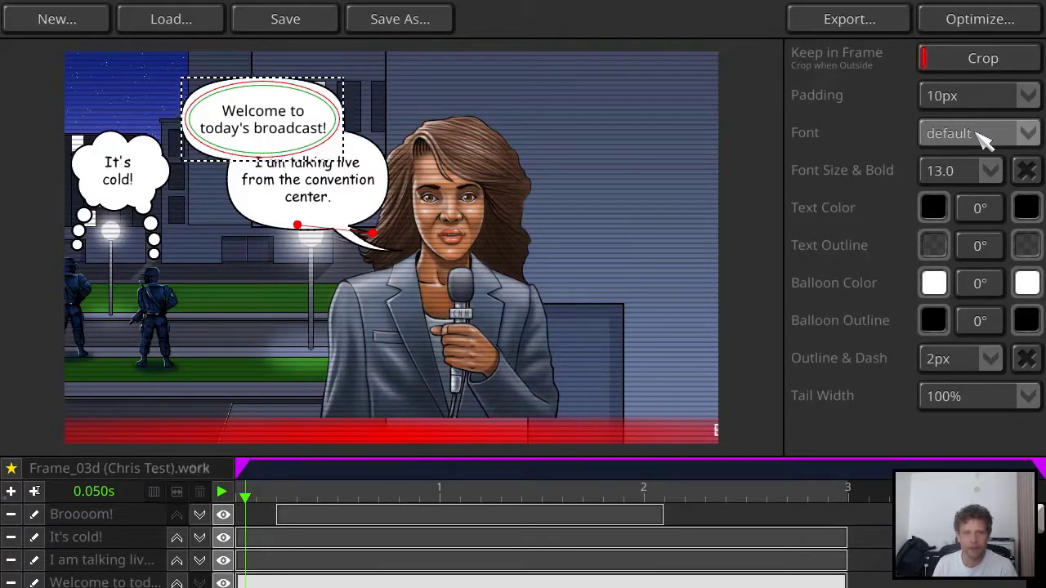
pyautogui.click(984, 139)
pyautogui.click(980, 152)
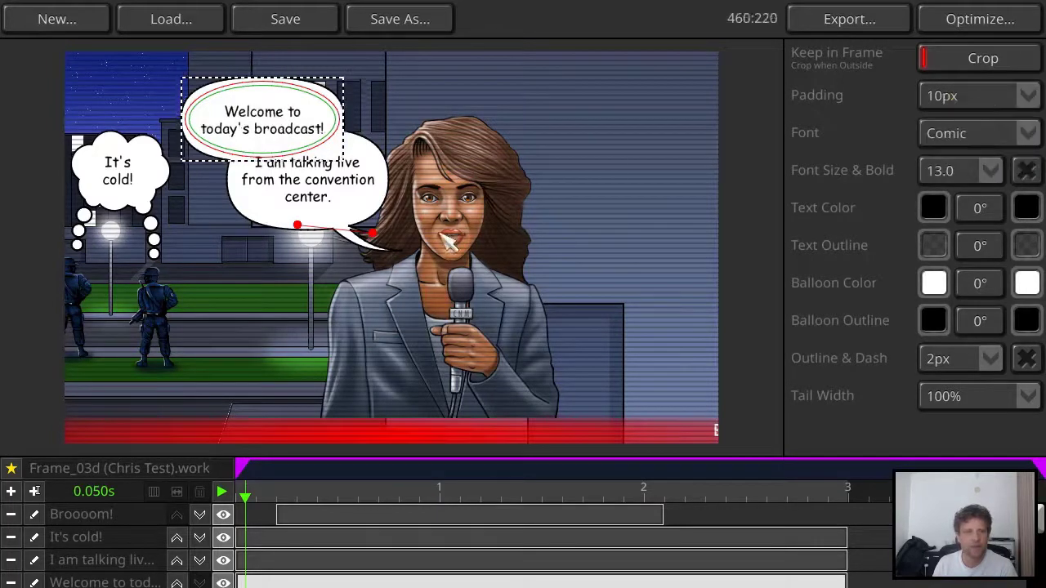
pyautogui.click(464, 222)
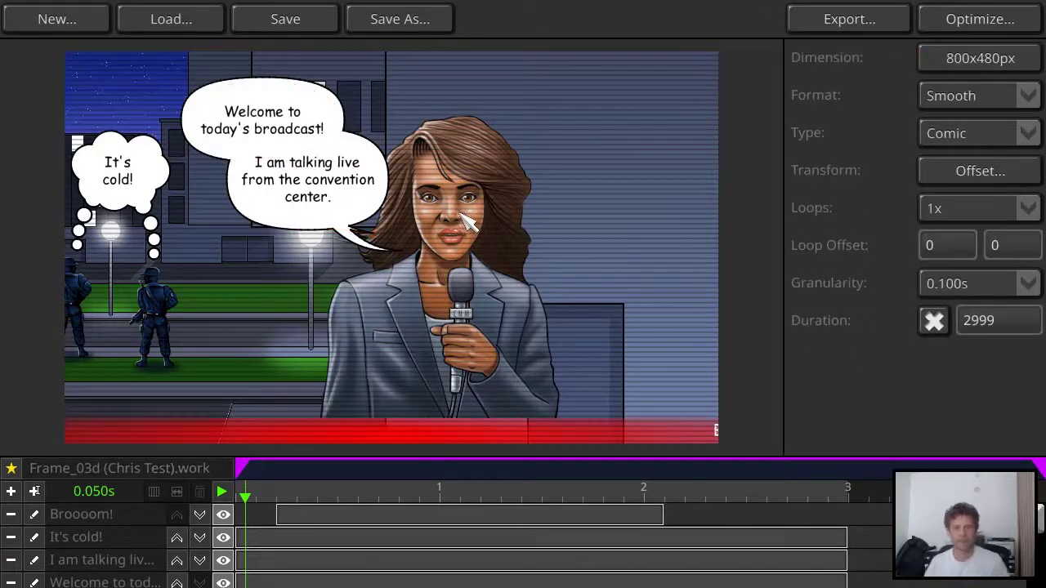